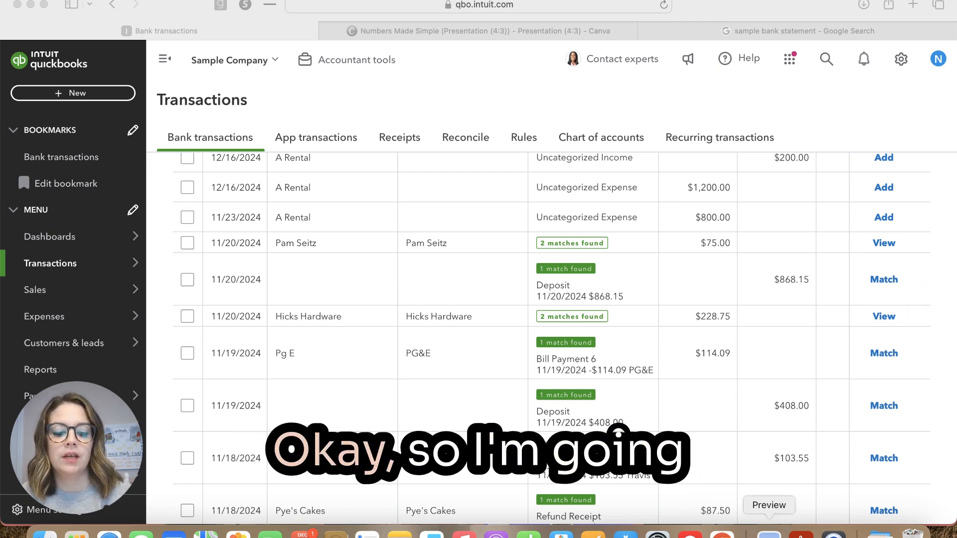
- Switch to the sample bank statement in Preview and review its statement period and opening balance
left_click(769, 534)
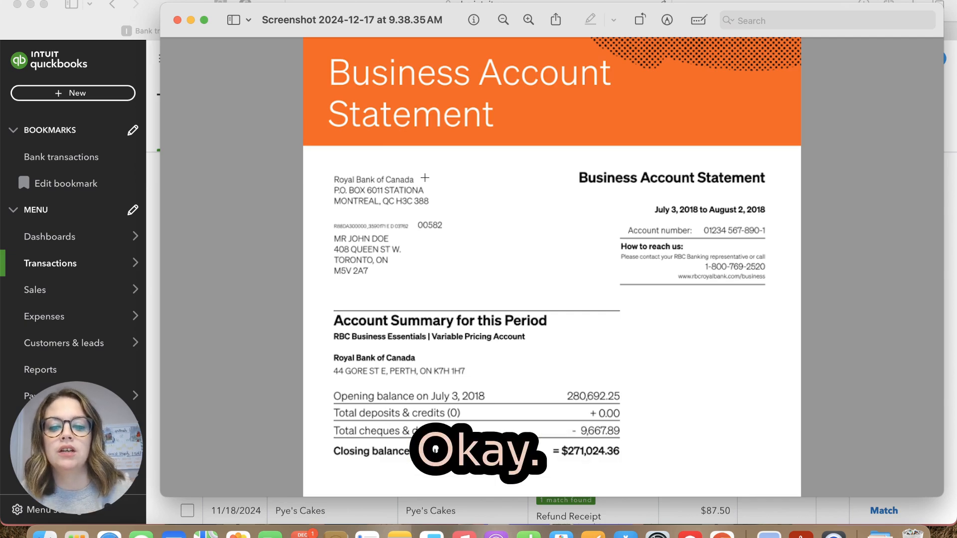
left_click_drag(425, 178, 371, 218)
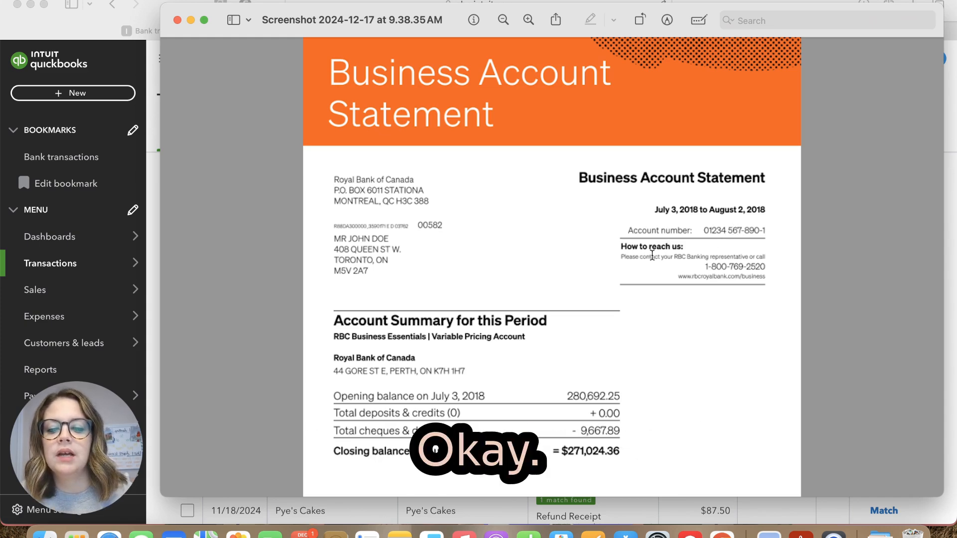
left_click_drag(453, 231, 397, 219)
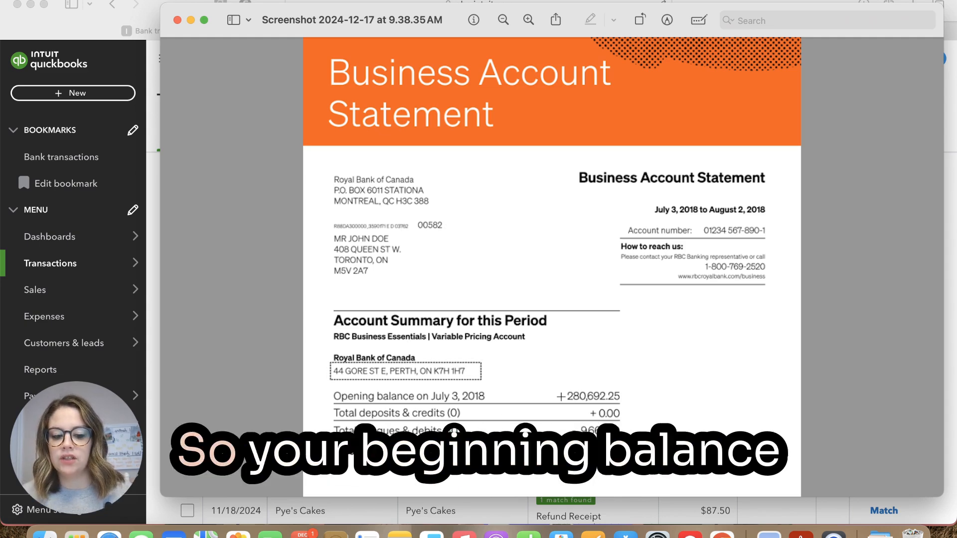
left_click(577, 397)
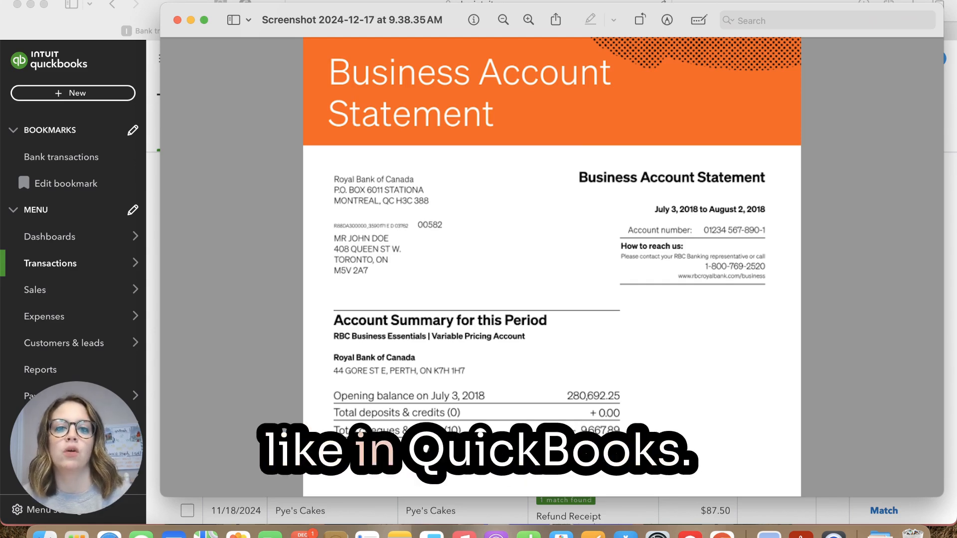
left_click_drag(428, 210, 330, 183)
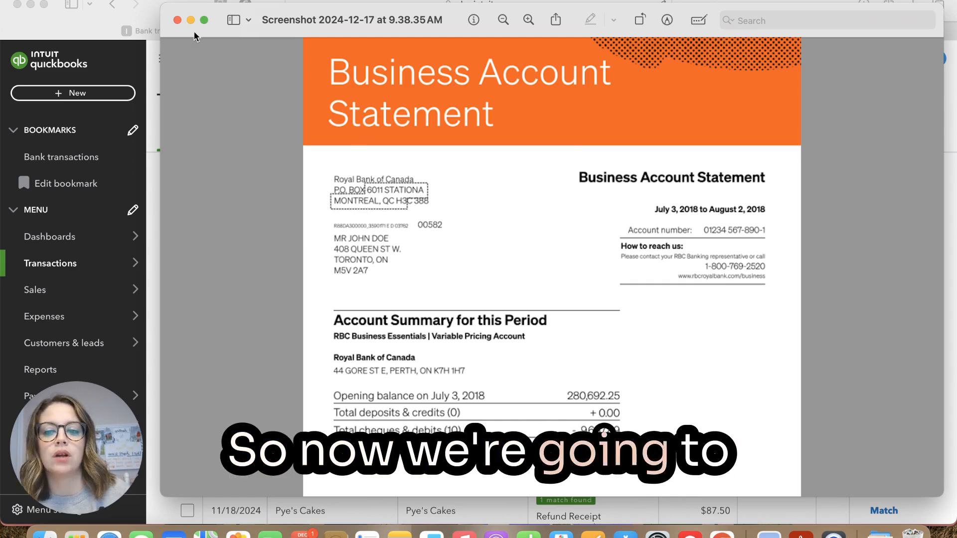
- Return to QuickBooks and open the Reconcile page for transactions
left_click(81, 26)
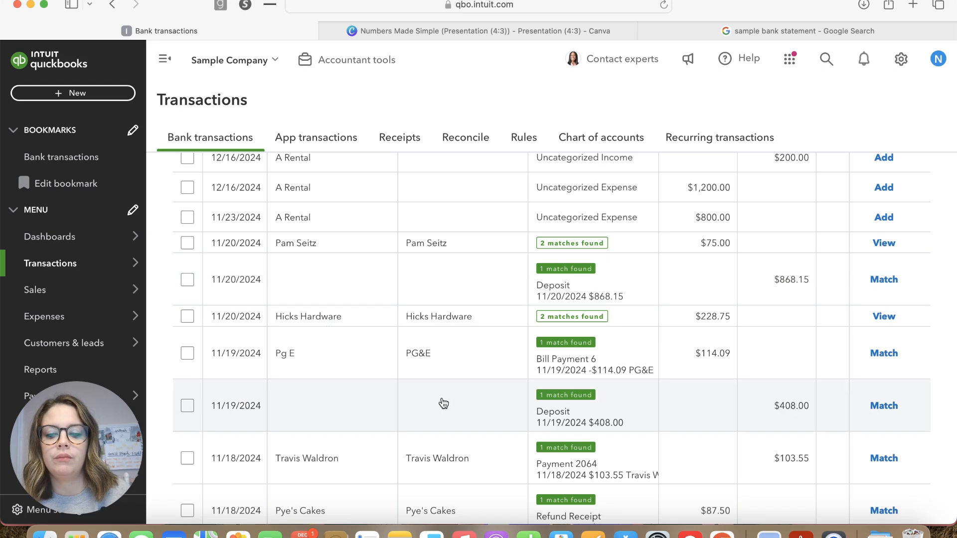
mouse_move(63, 324)
scroll(63, 324, "down", 3)
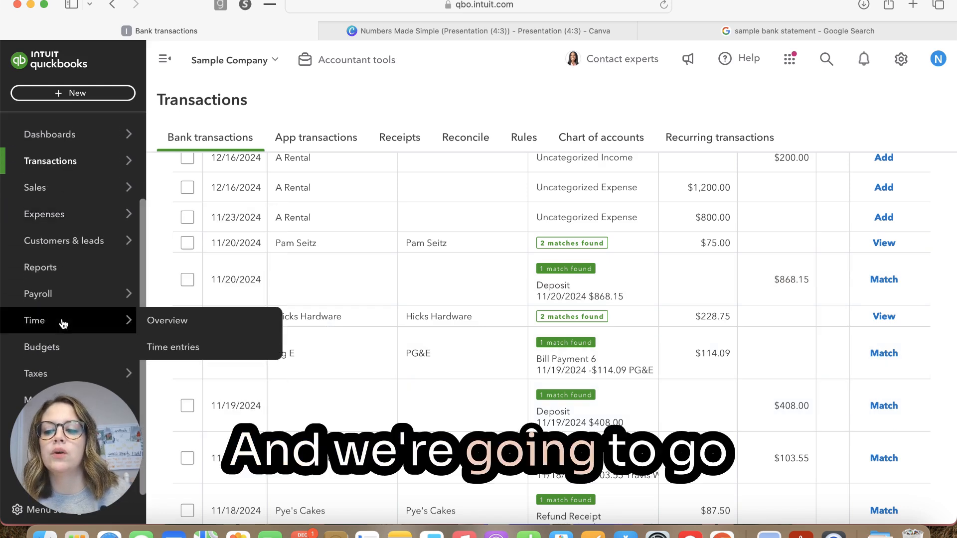
scroll(63, 324, "up", 2)
mouse_move(64, 230)
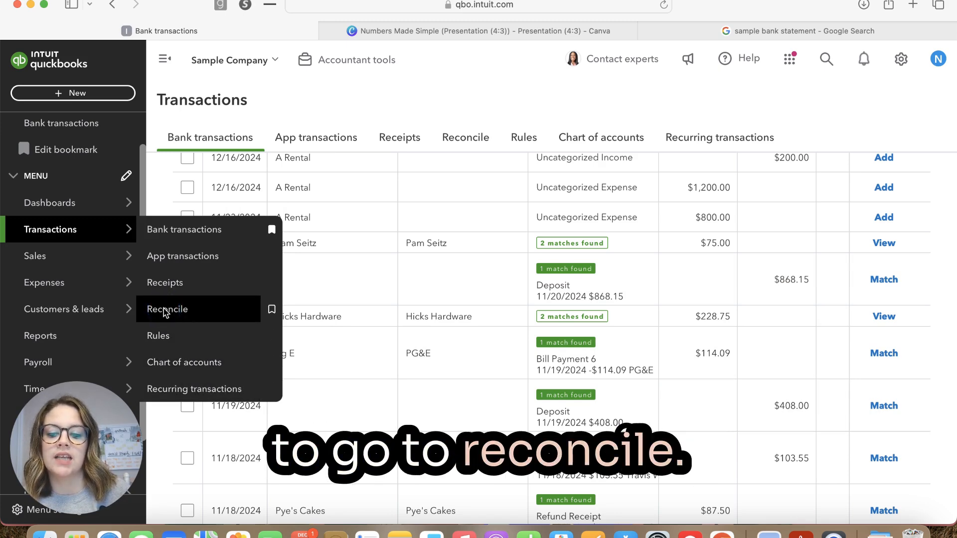
left_click(165, 310)
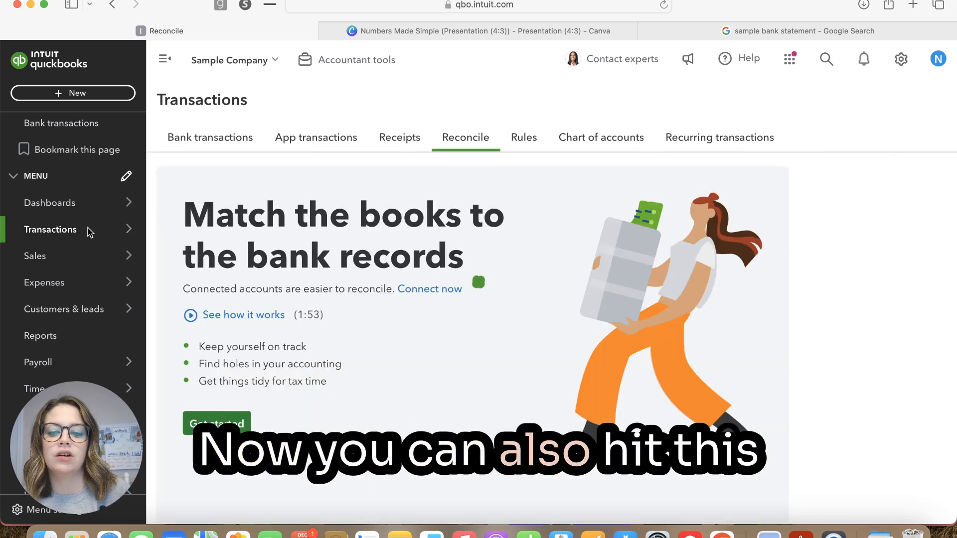
- Bookmark the Reconcile page
mouse_move(104, 249)
mouse_move(105, 230)
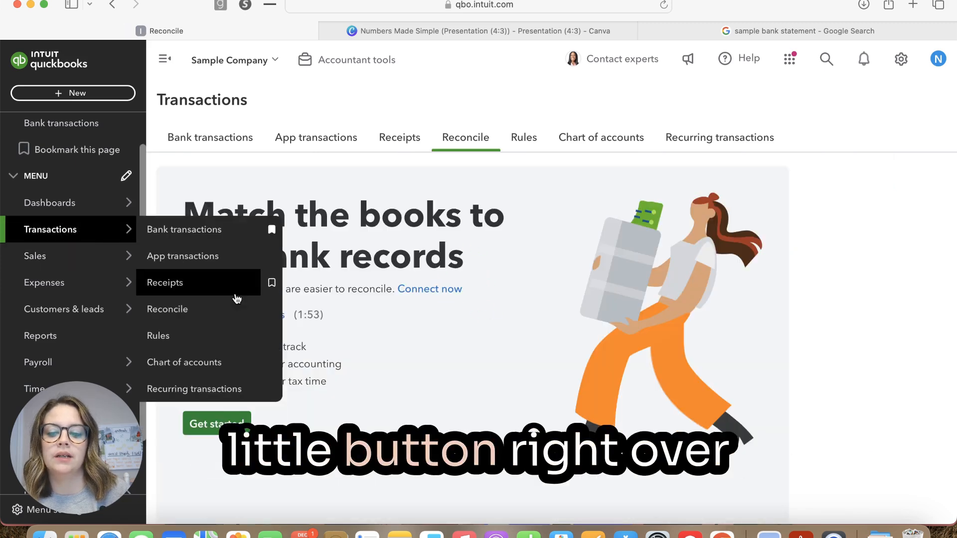
mouse_move(266, 318)
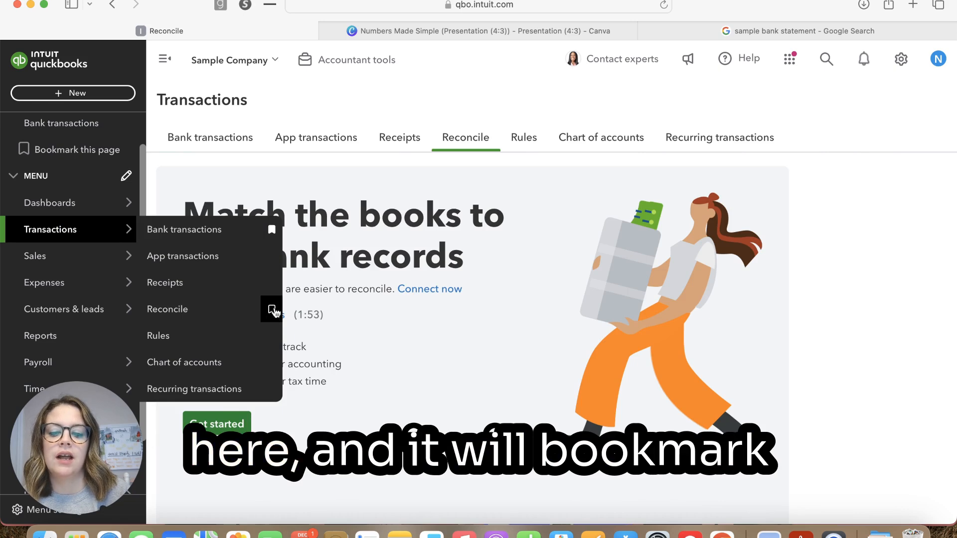
mouse_move(119, 322)
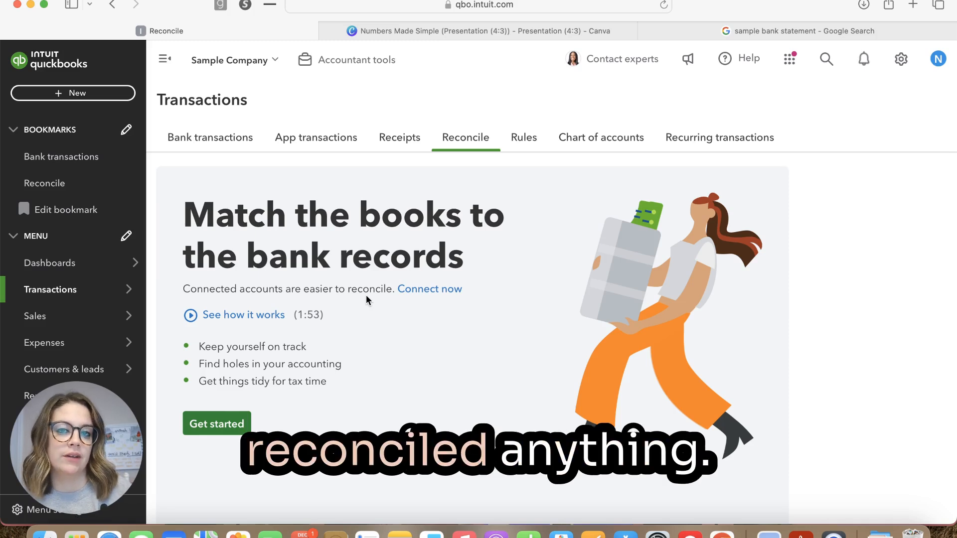
- Start the reconciliation setup, dismiss the introduction, and choose Checking from the accounts available to reconcile
left_click(222, 425)
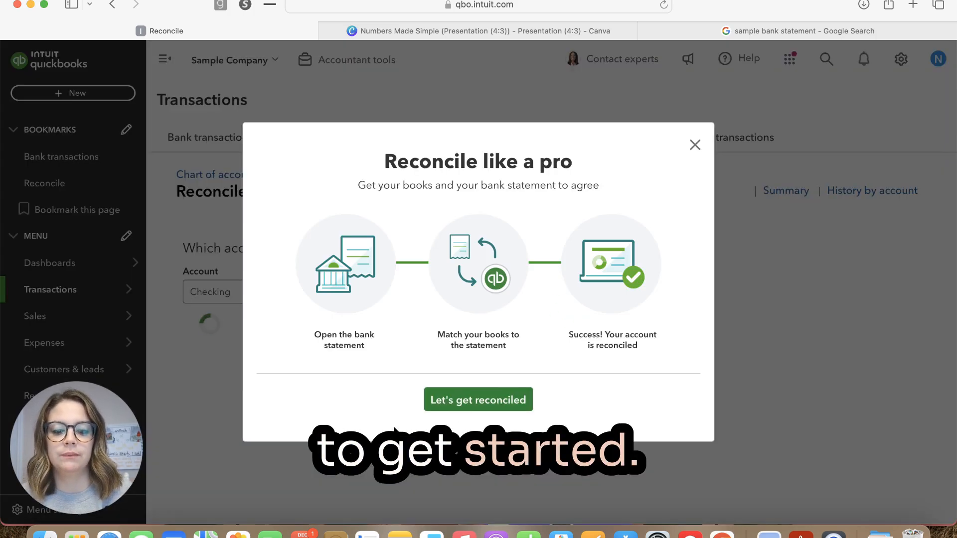
left_click(696, 145)
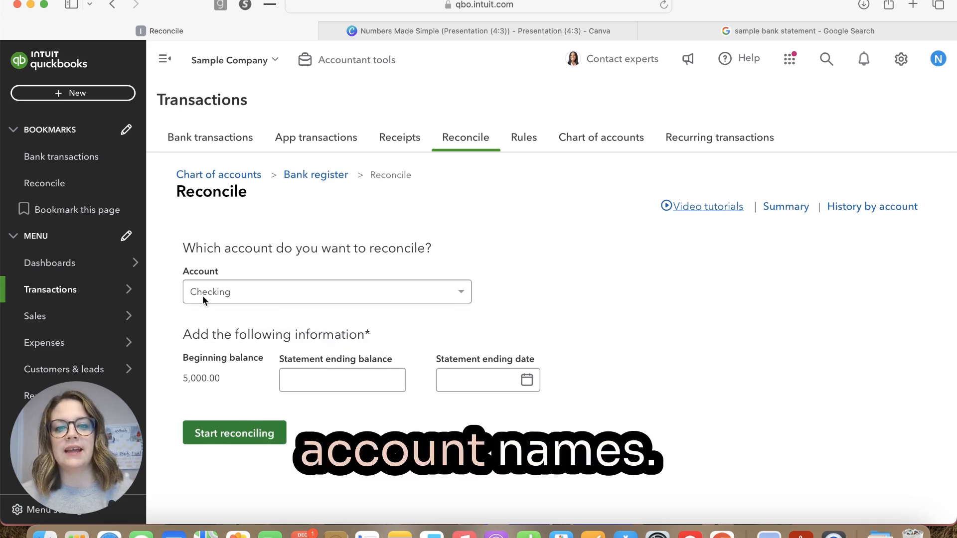
left_click(250, 296)
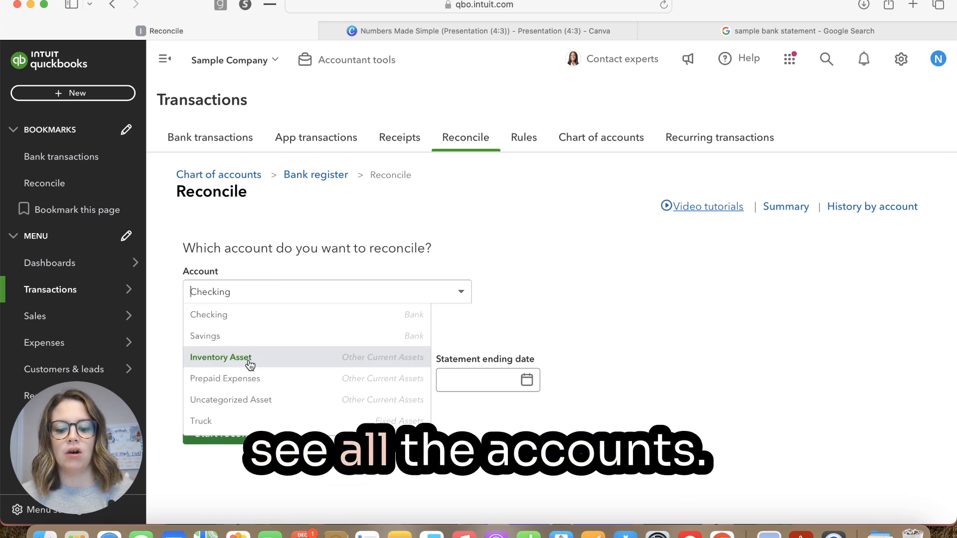
scroll(246, 406, "down", 5)
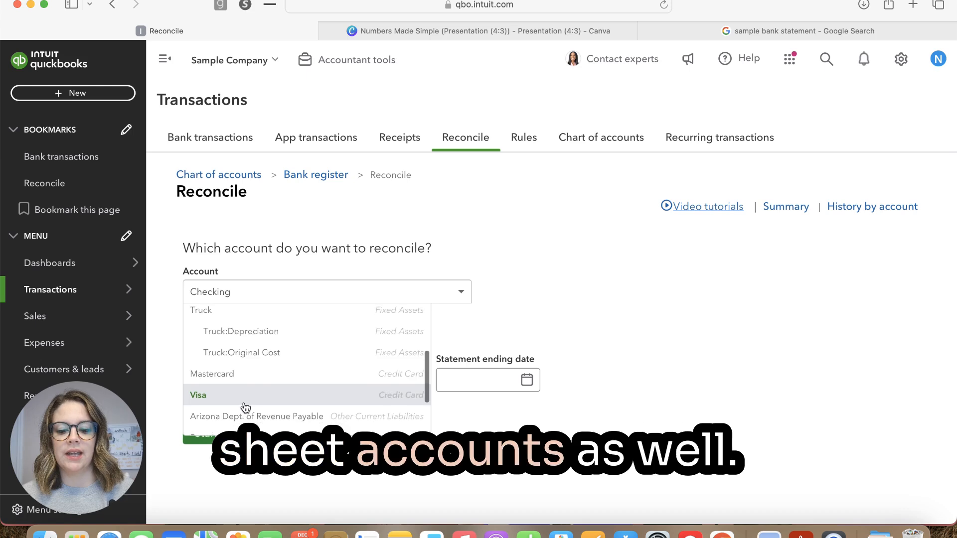
scroll(245, 408, "down", 3)
scroll(246, 408, "up", 5)
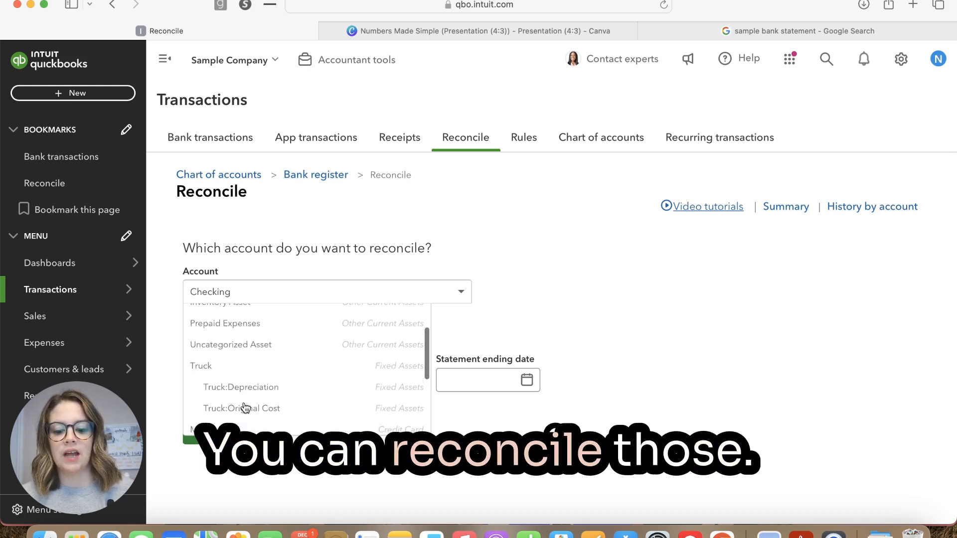
scroll(245, 408, "up", 2)
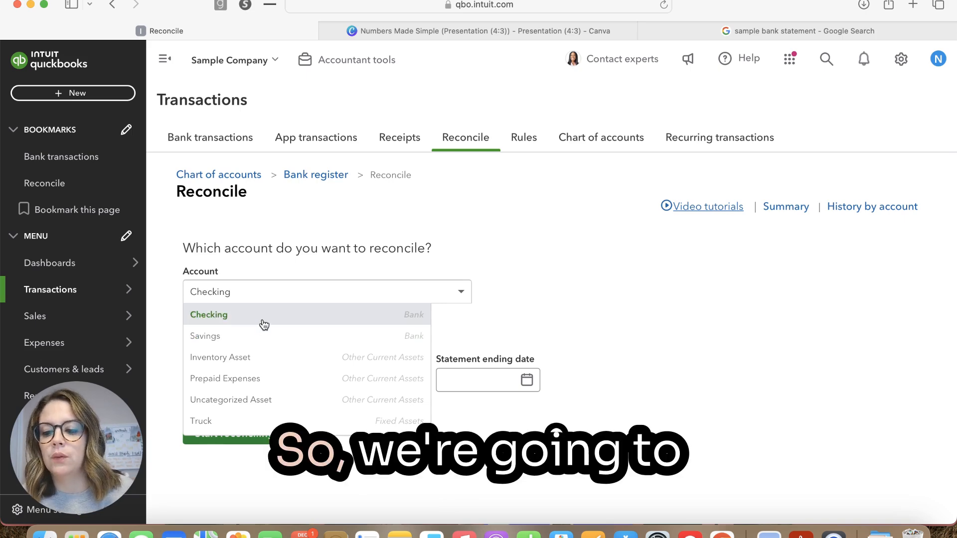
left_click(262, 318)
left_click(367, 386)
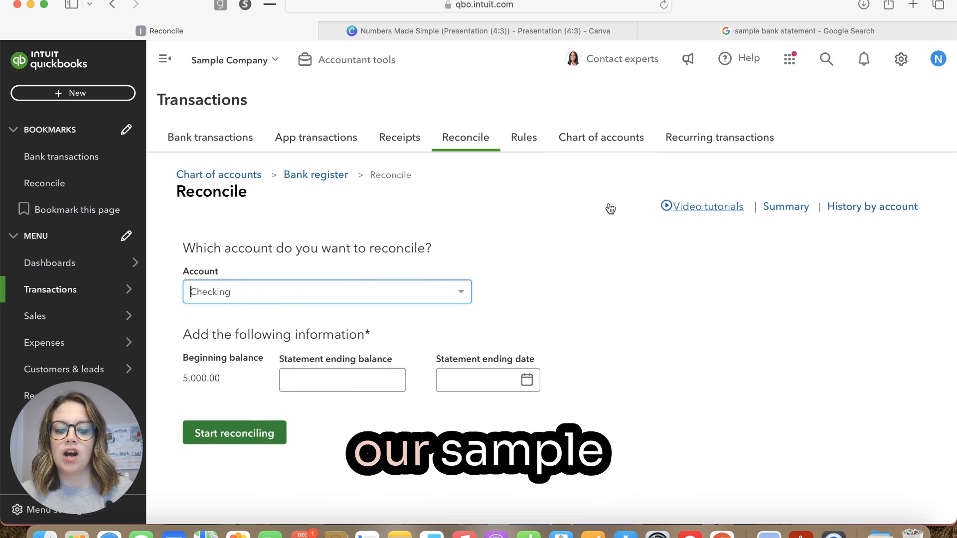
- Consult the bank statement in Preview, and set the statement ending balance to 9,667.89 and the ending date to 11/30/2024 in QuickBooks
left_click(770, 532)
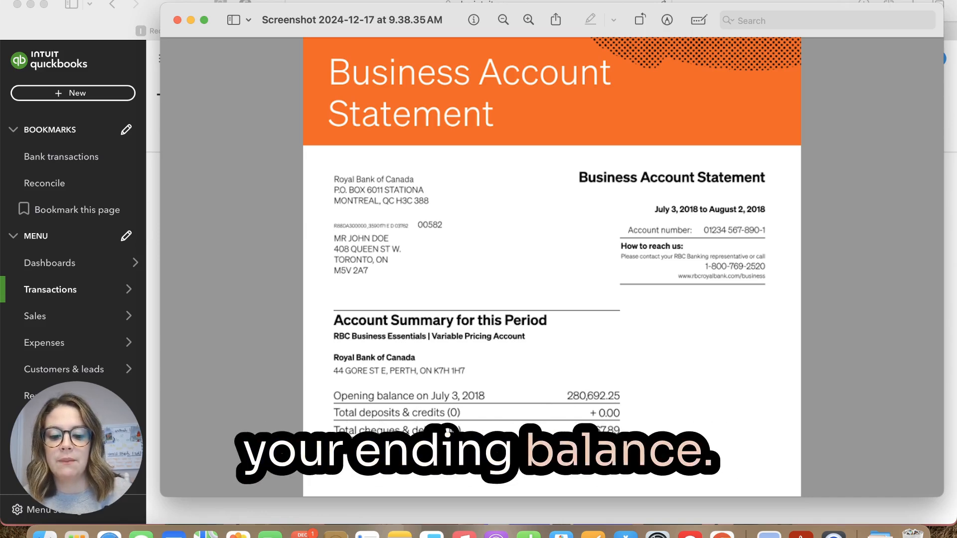
left_click_drag(621, 430, 584, 429)
left_click(591, 431)
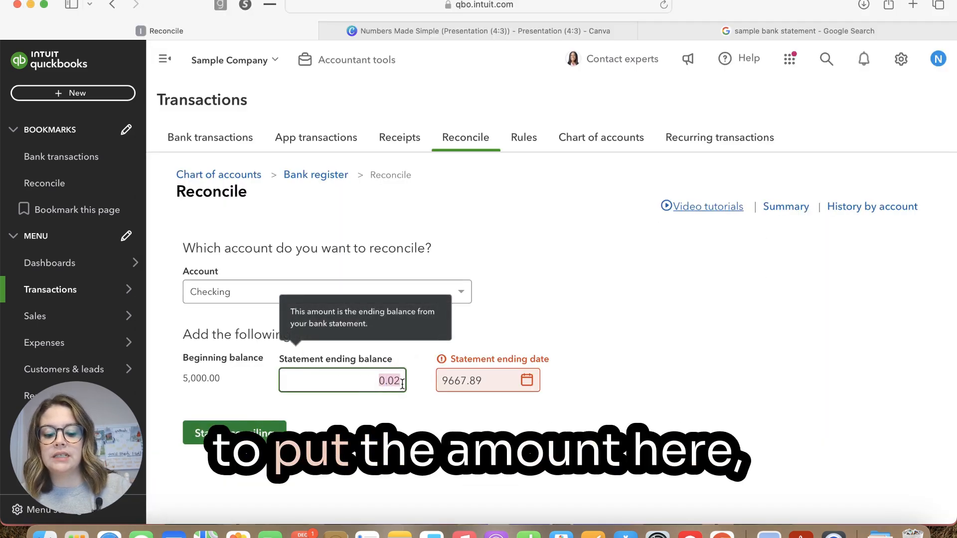
type("67.89")
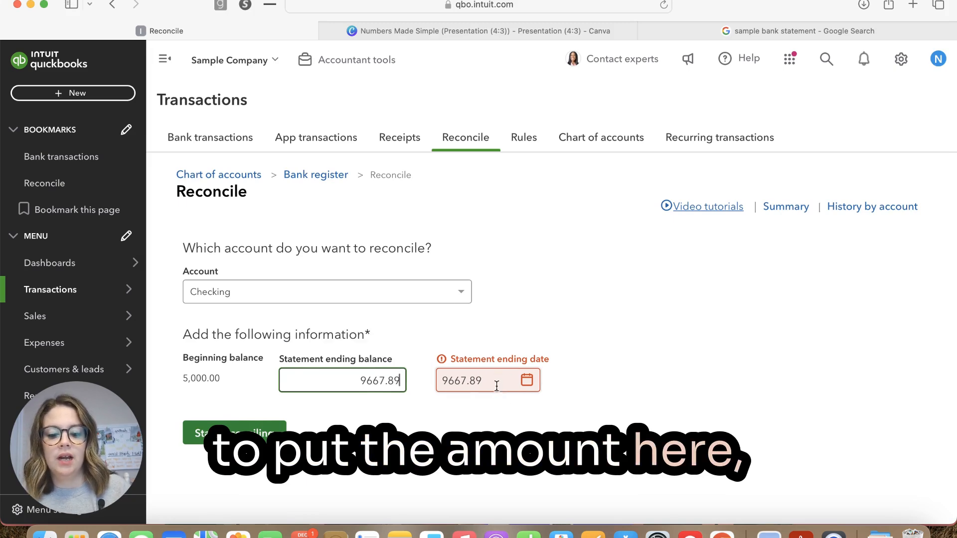
left_click(497, 386)
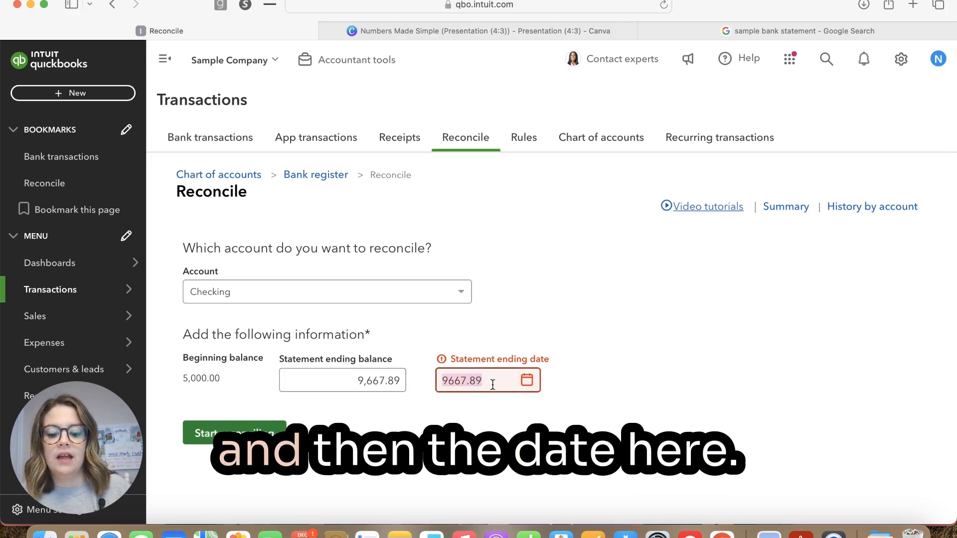
key("BackSpace")
type("11/3")
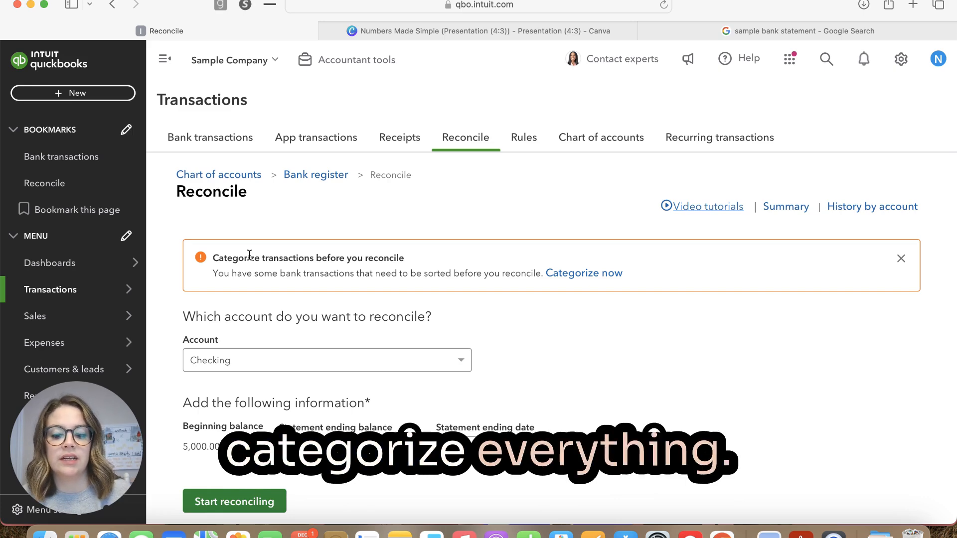
- Start reconciling the Checking account and dismiss the tip about hiding the statement info
left_click(242, 503)
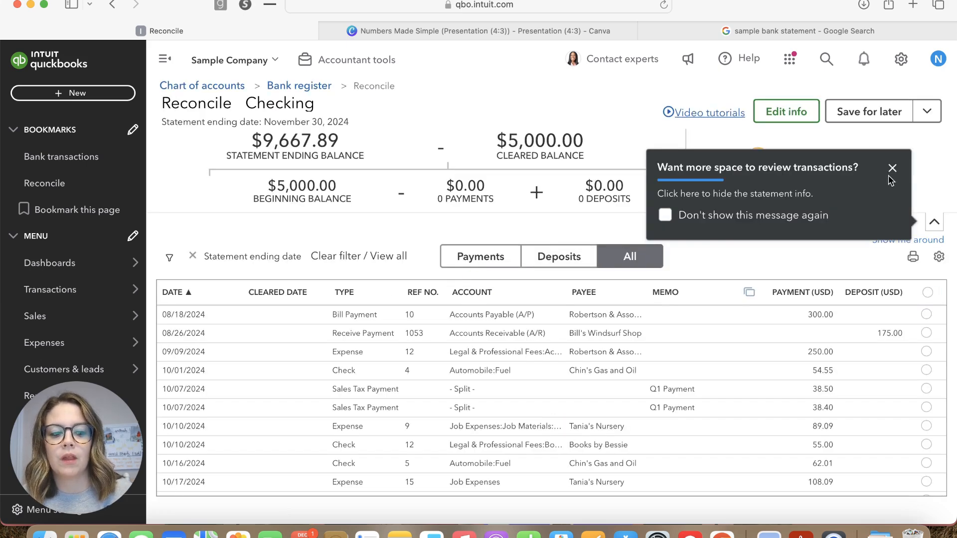
left_click(892, 168)
left_click(899, 204)
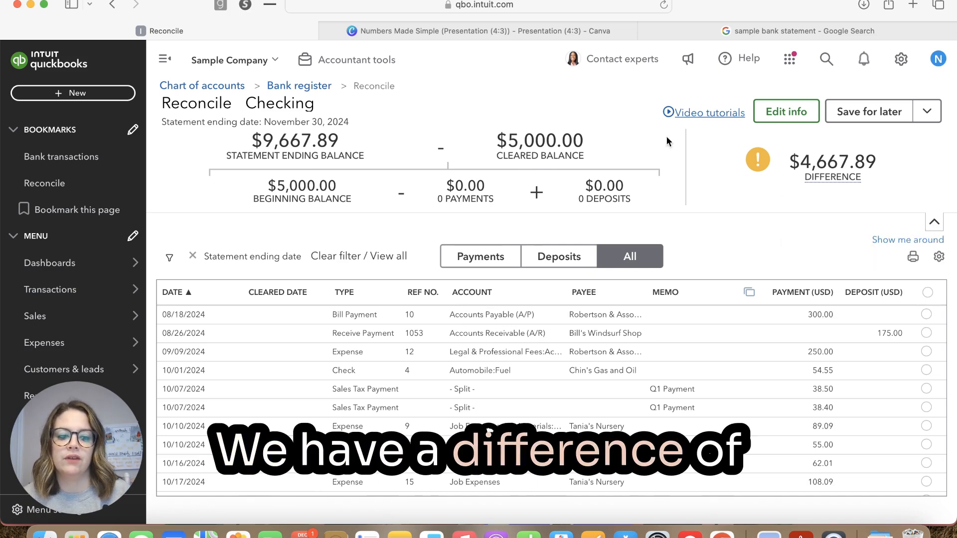
- Mark the 08/26/2024 deposit of 175.00 and the payments of 250.00, 54.55 and 38.50 as cleared
mouse_move(822, 159)
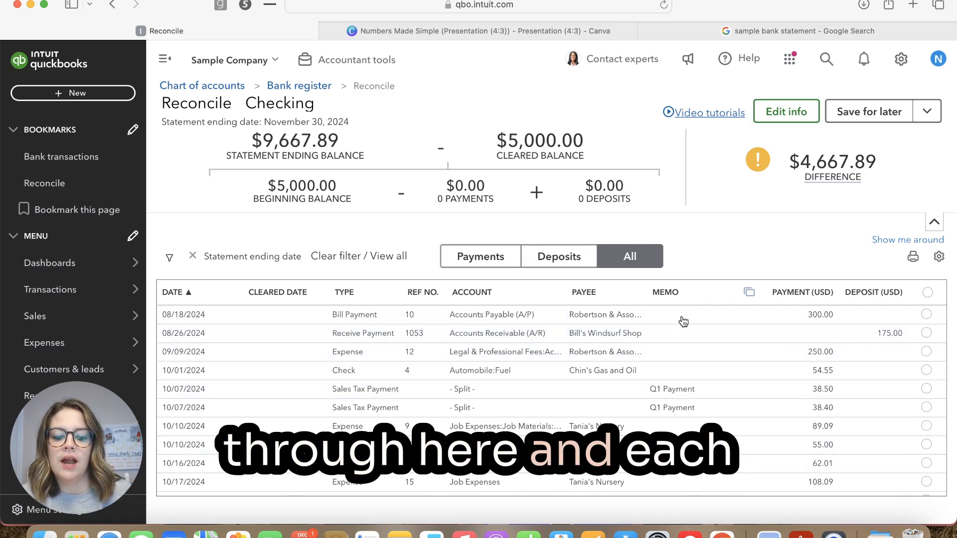
scroll(694, 399, "down", 5)
scroll(694, 399, "up", 5)
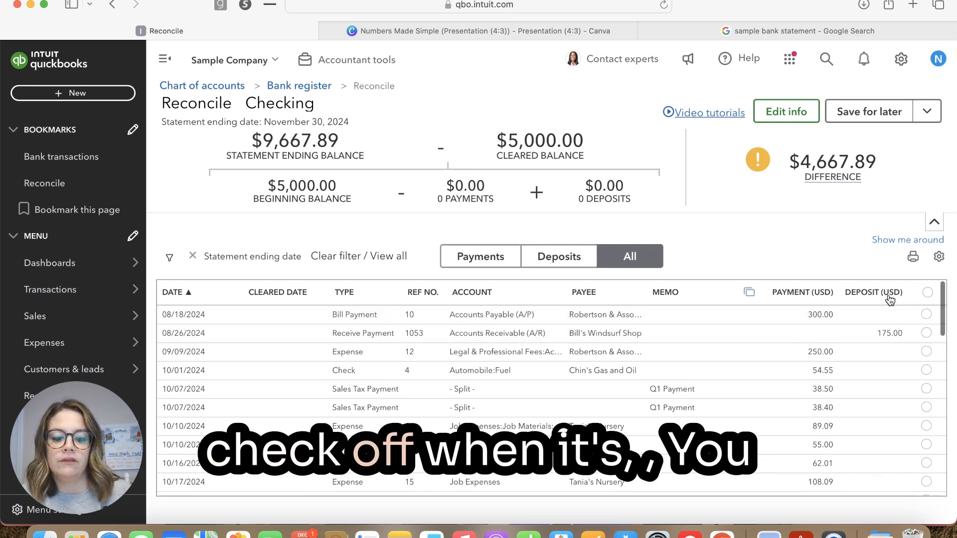
left_click(926, 323)
left_click(897, 322)
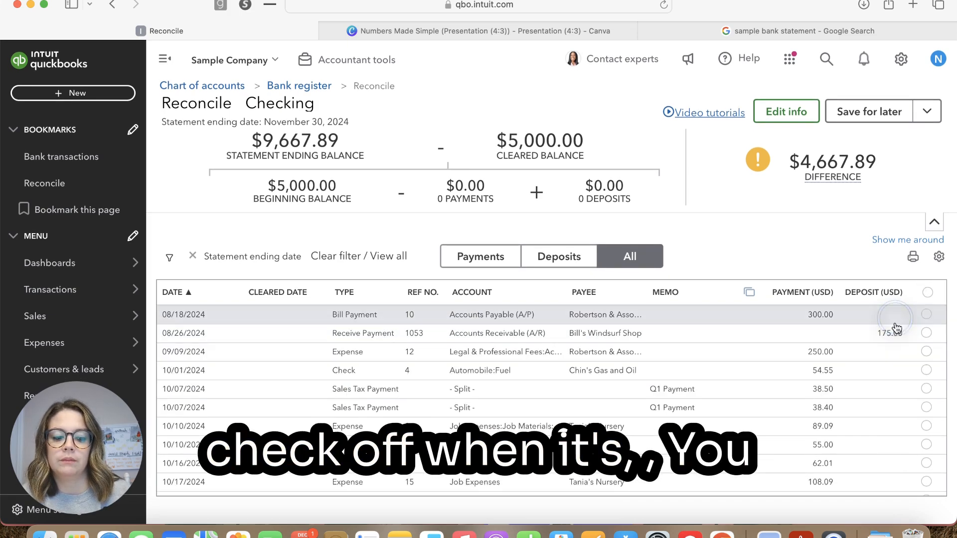
left_click(928, 336)
scroll(928, 344, "down", 1)
left_click(927, 344)
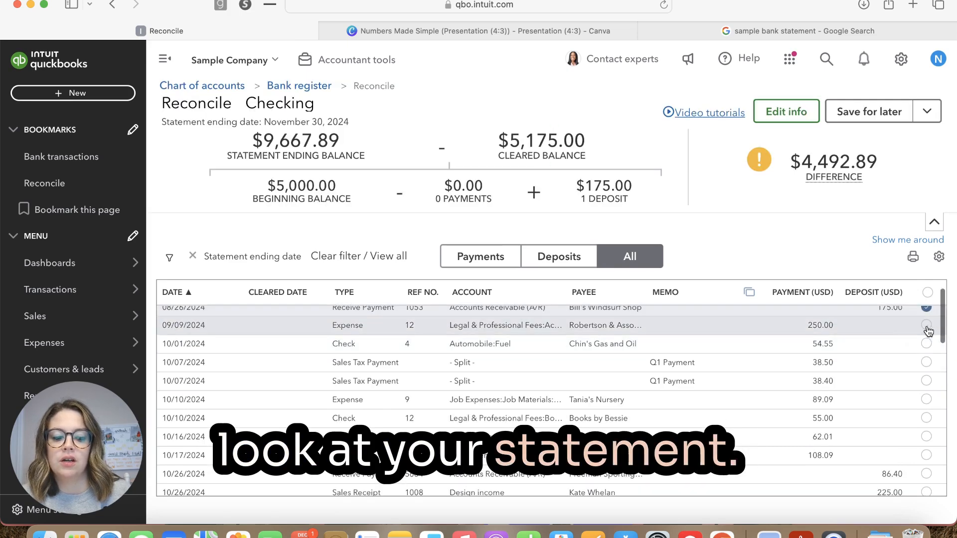
left_click(927, 344)
left_click(927, 370)
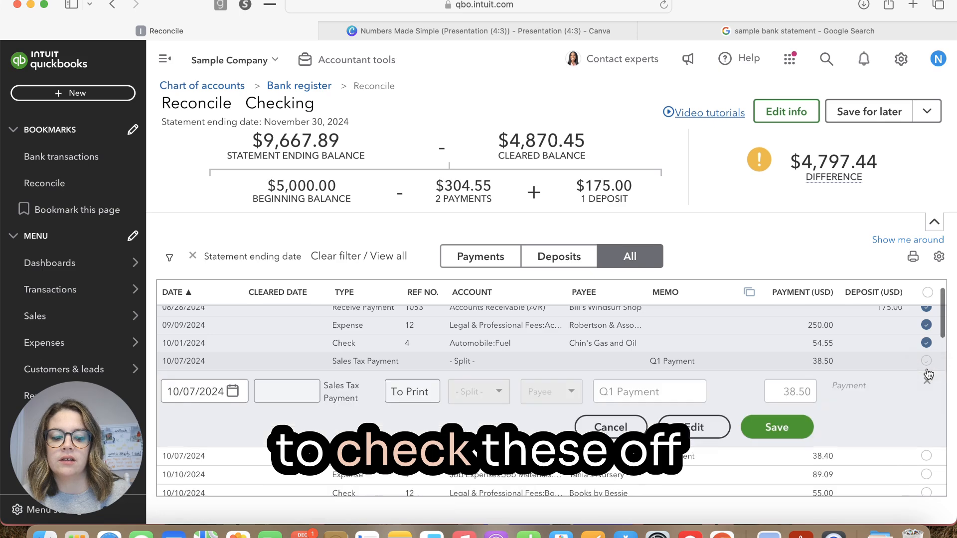
left_click(927, 365)
left_click(926, 361)
- Mark the October 2024 payments of 38.40, 89.09, 55.00, 62.01 and 108.09 as cleared
scroll(925, 387, "down", 3)
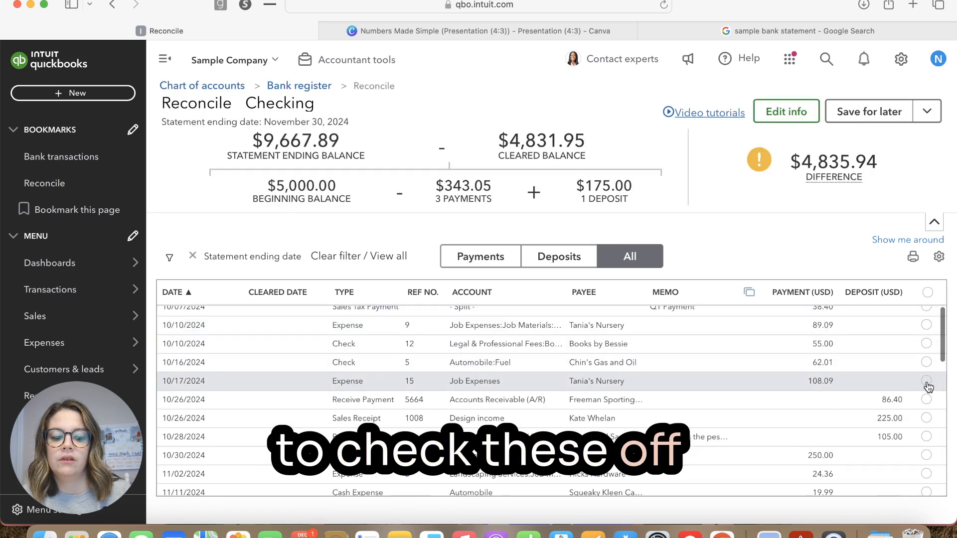
scroll(912, 414, "down", 1)
left_click(926, 405)
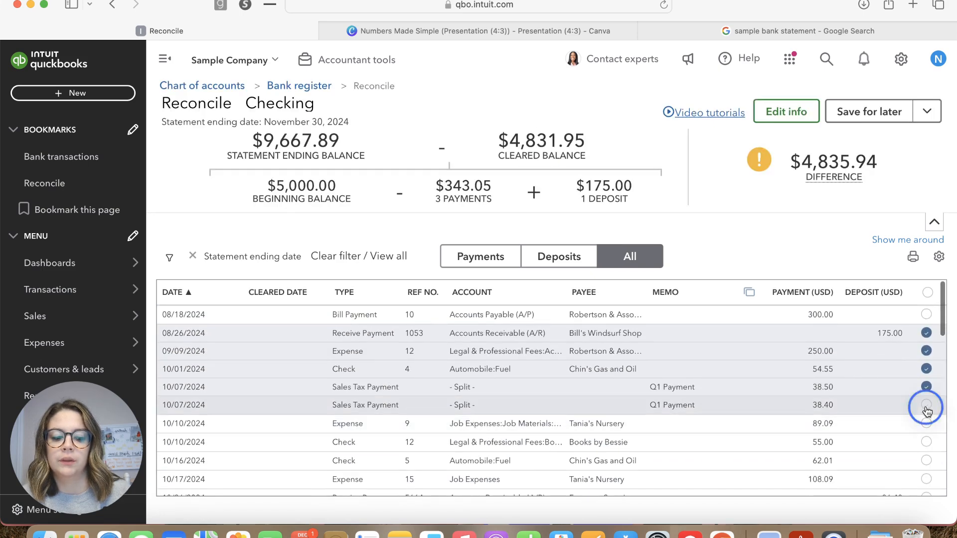
left_click(927, 423)
left_click(927, 439)
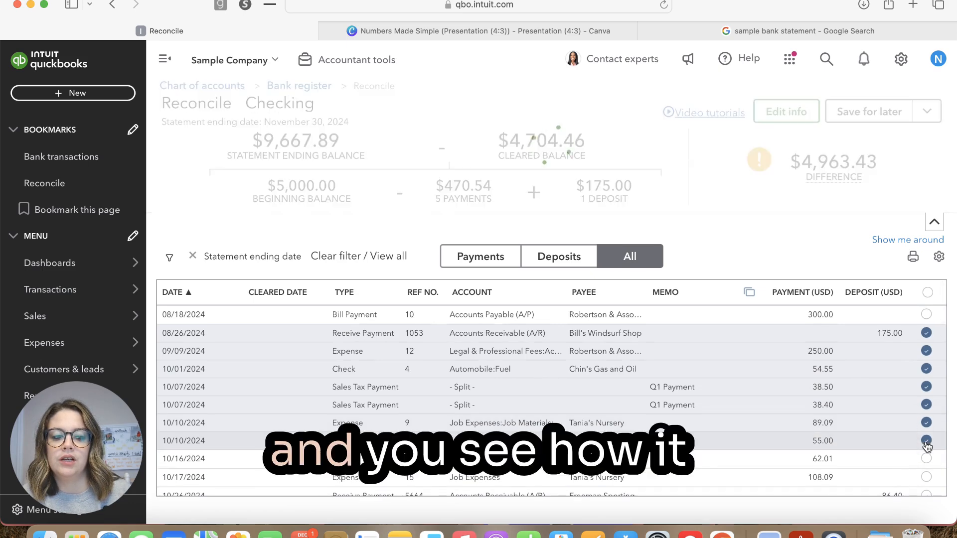
left_click(927, 459)
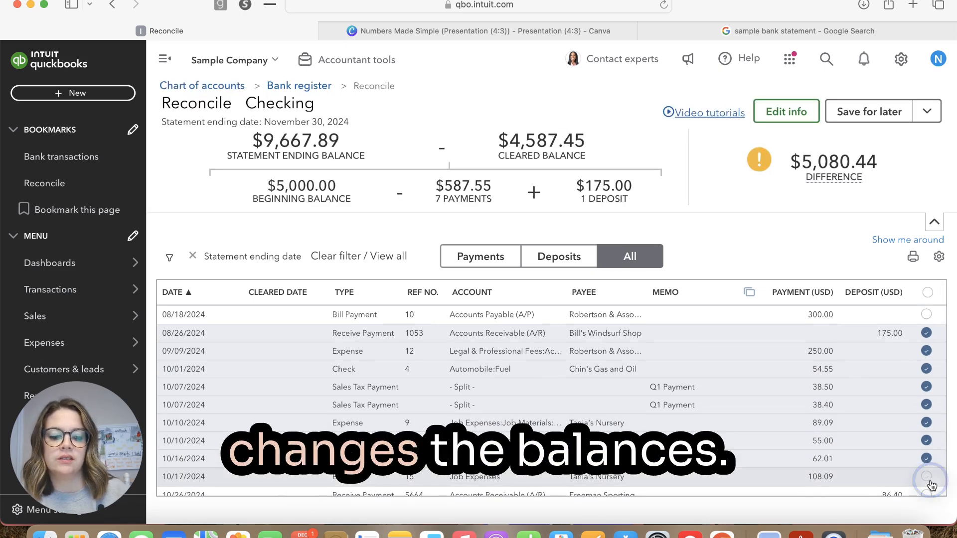
left_click(926, 477)
- Mark the late-October 2024 deposits of 86.40, 225.00 and 105.00 as cleared
scroll(896, 481, "down", 2)
left_click(926, 429)
left_click(927, 447)
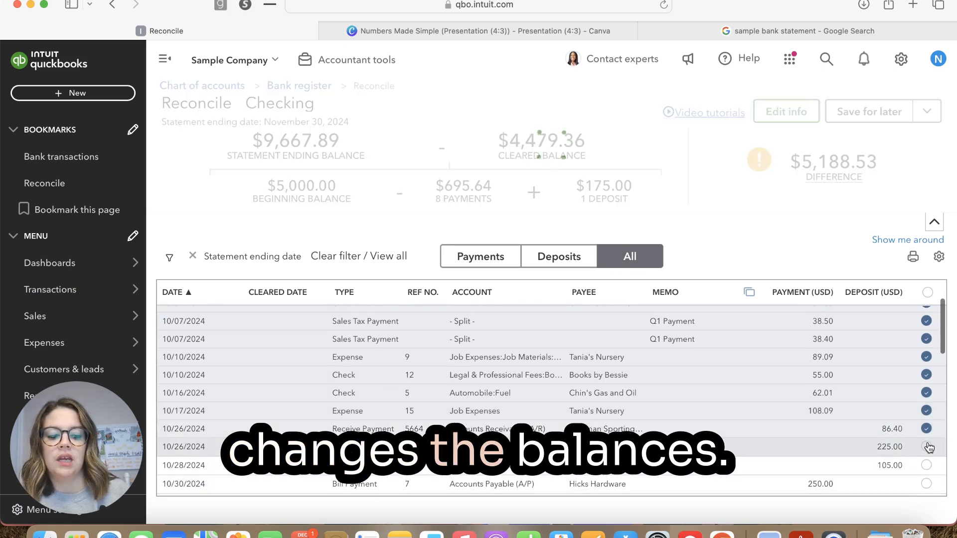
left_click(926, 465)
- Mark the deposits of 694.00, 337.50, 218.75 and 103.55 dated 11/13/2024 to 11/18/2024 as cleared
scroll(922, 439, "down", 4)
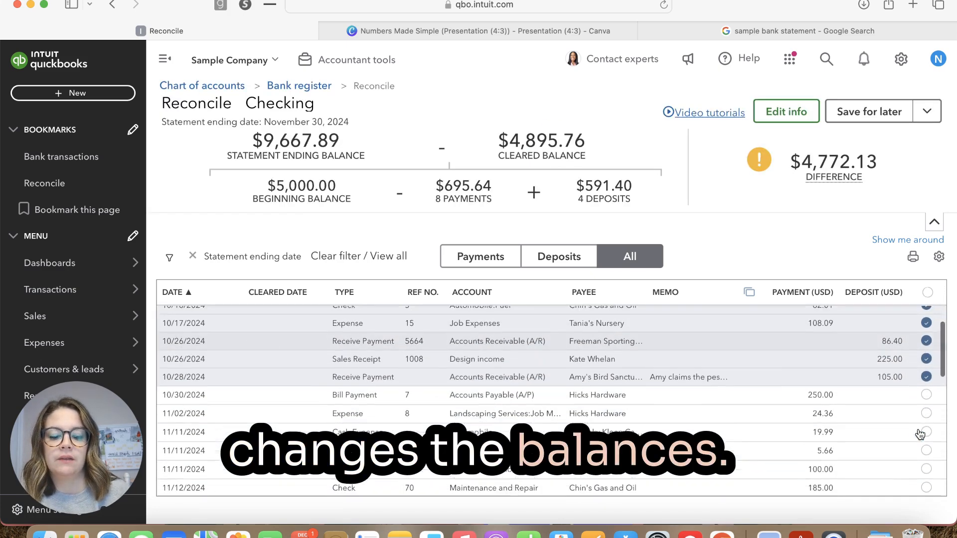
scroll(922, 391, "down", 6)
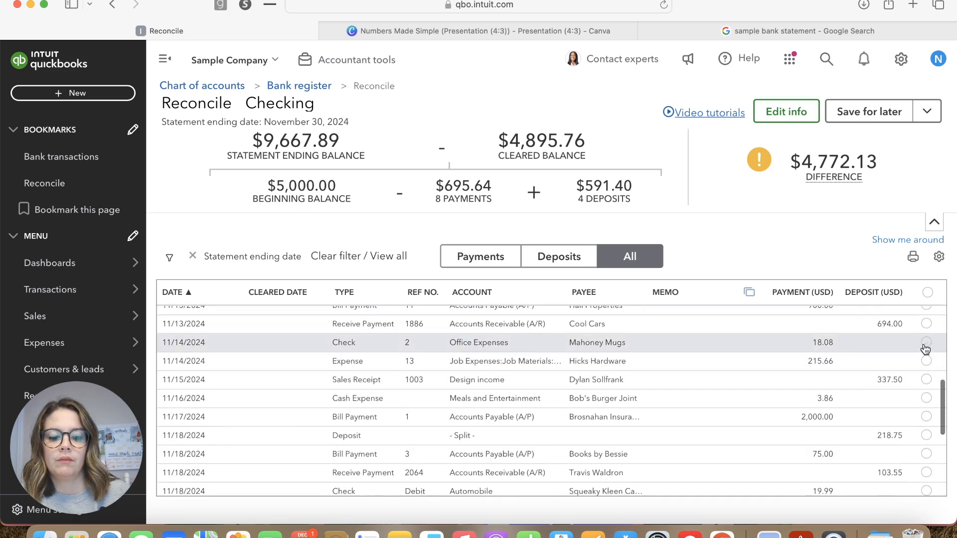
left_click(926, 325)
left_click(926, 379)
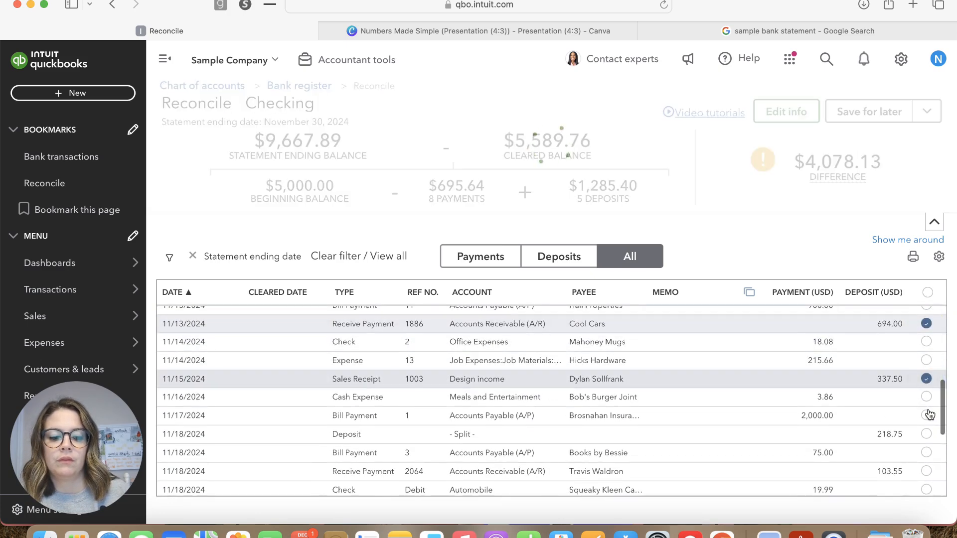
left_click(926, 434)
scroll(920, 456, "down", 2)
left_click(926, 423)
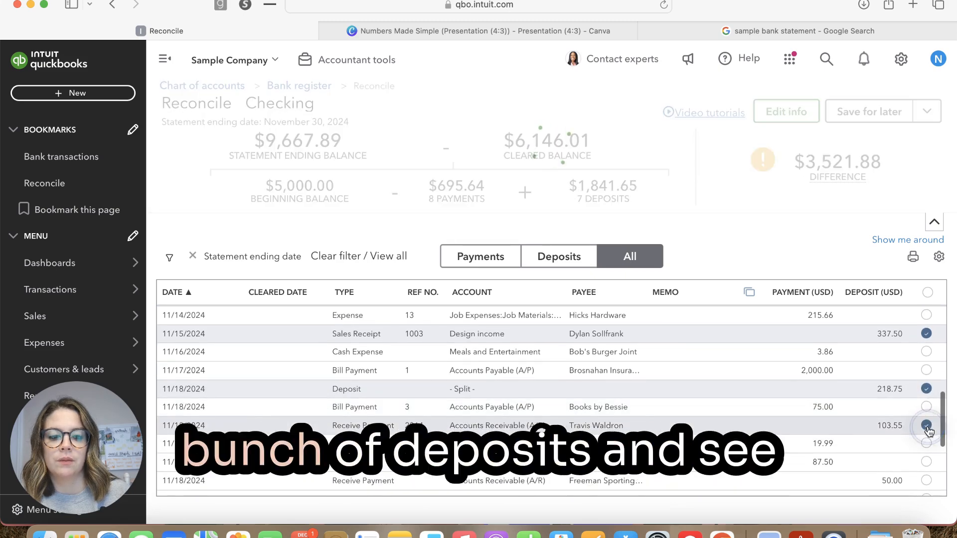
- Mark the deposits of 50.00 on 11/18/2024, 408.00 on 11/19/2024 and 868.15 on 11/20/2024 as cleared
scroll(918, 409, "down", 4)
left_click(927, 366)
left_click(927, 384)
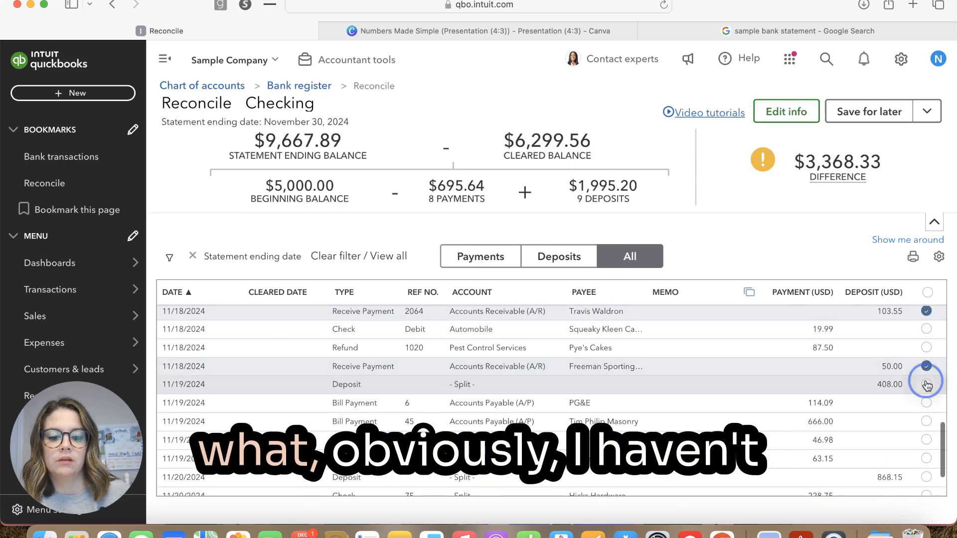
left_click(926, 478)
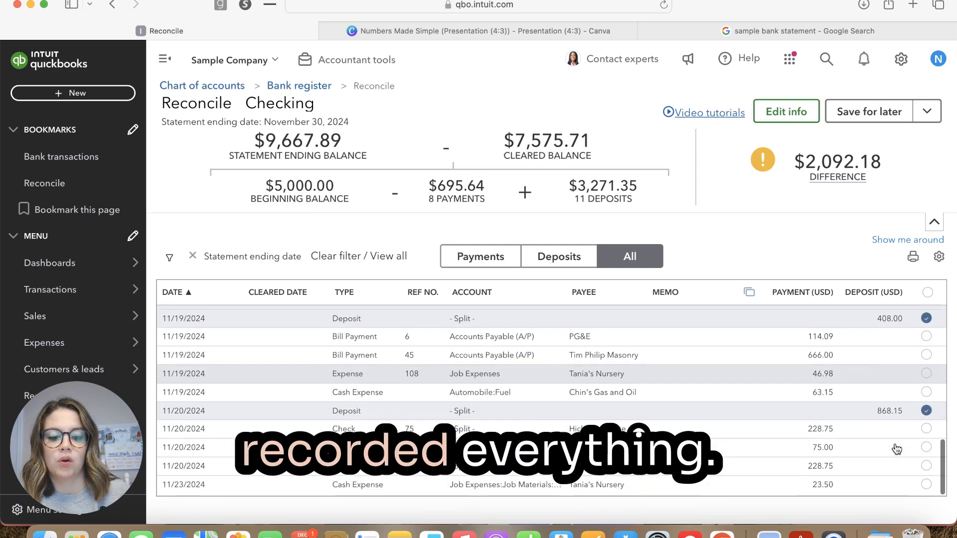
- Check the difference explanation, view the statement info editor without changing it, and look at the options for saving or finishing the reconciliation
scroll(832, 391, "up", 10)
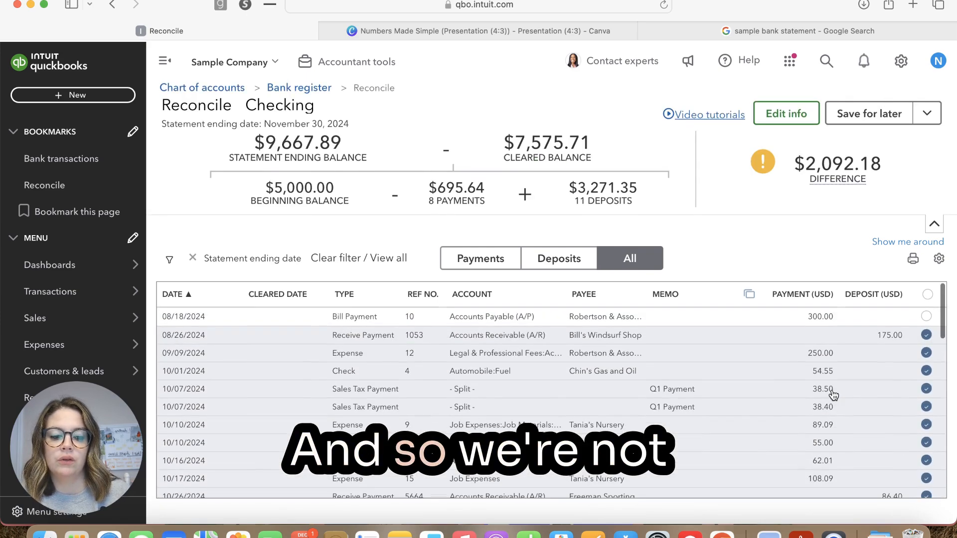
mouse_move(800, 206)
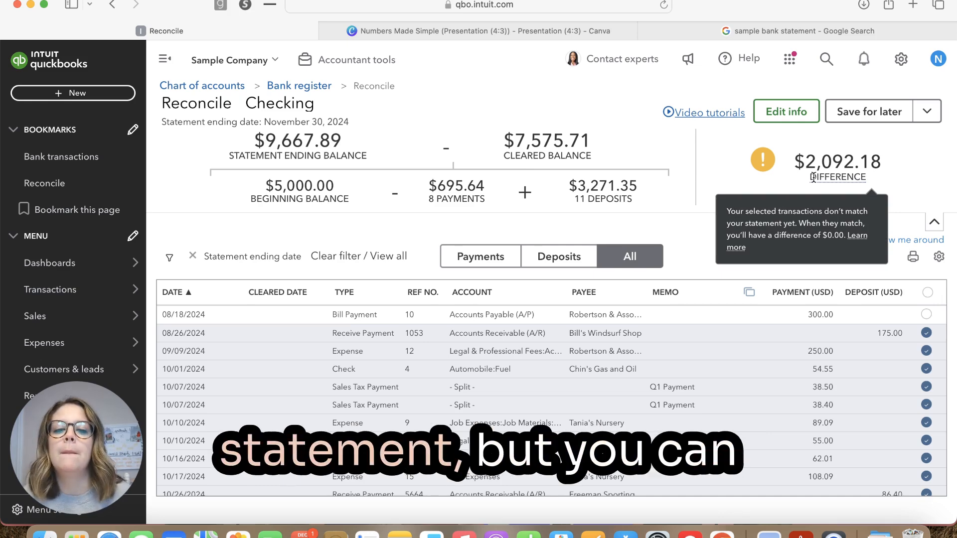
left_click(787, 111)
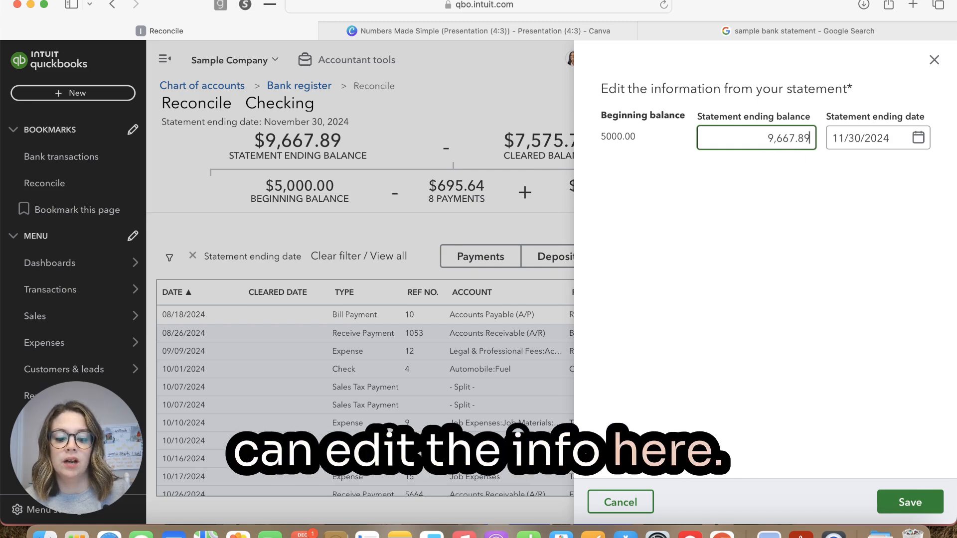
left_click(621, 502)
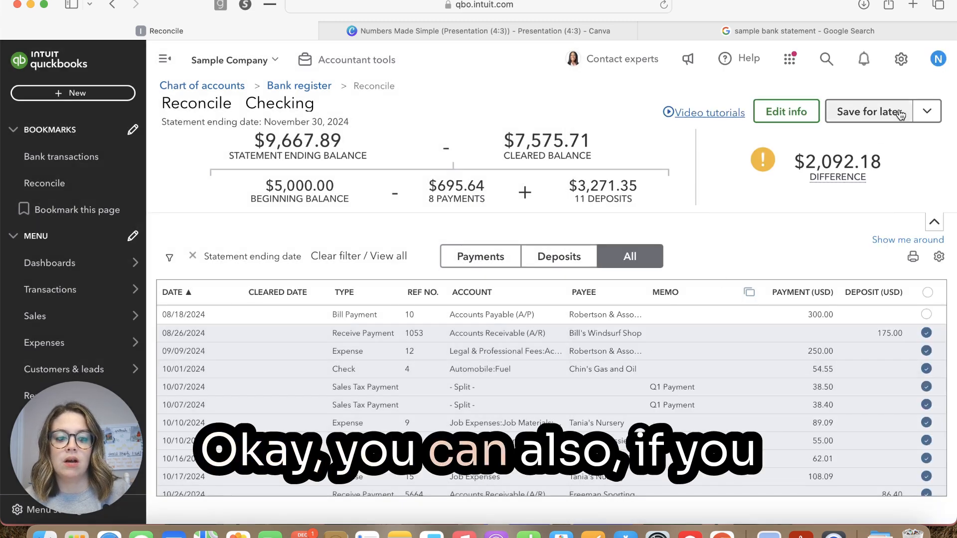
left_click(928, 114)
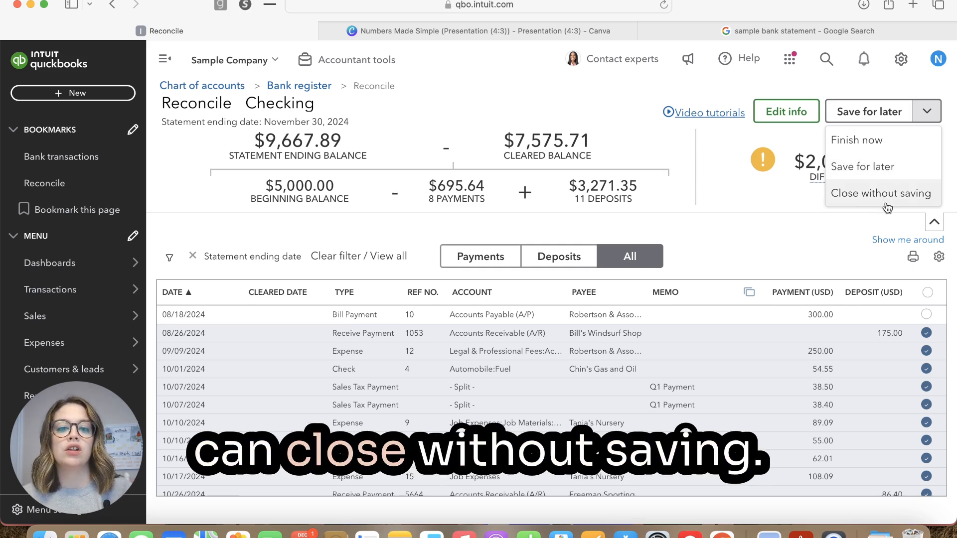
left_click(780, 234)
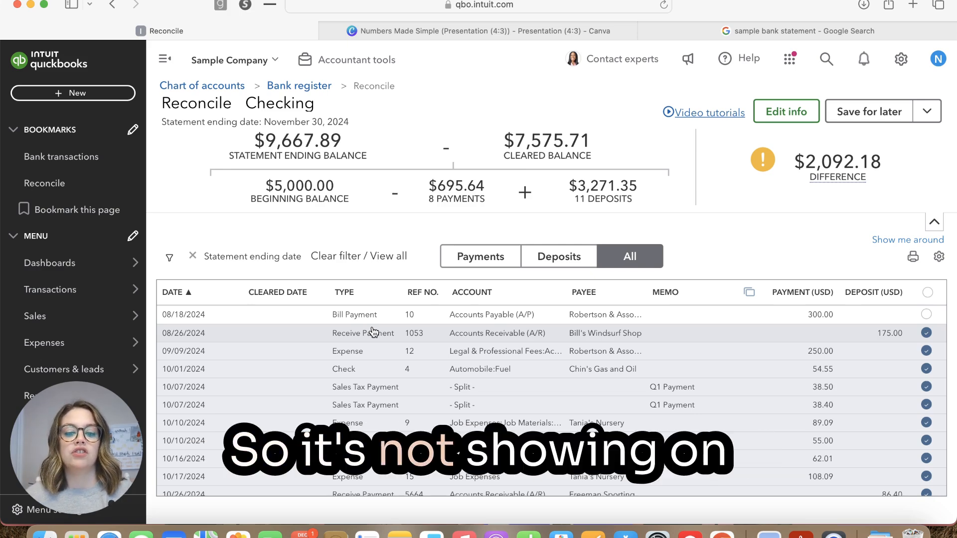
- Clear the statement ending date filter and view the last transactions, including those dated after the statement period
scroll(373, 333, "down", 10)
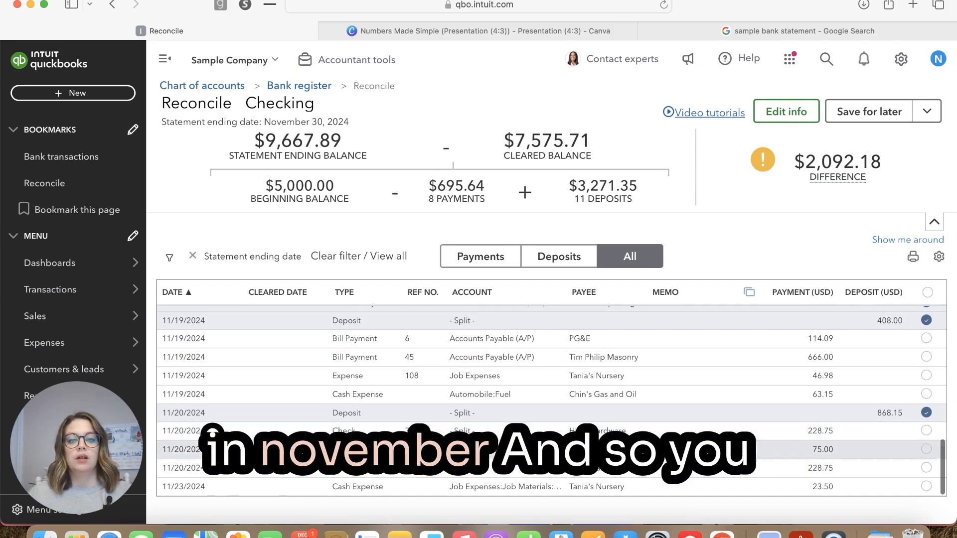
left_click(358, 256)
scroll(266, 493, "down", 10)
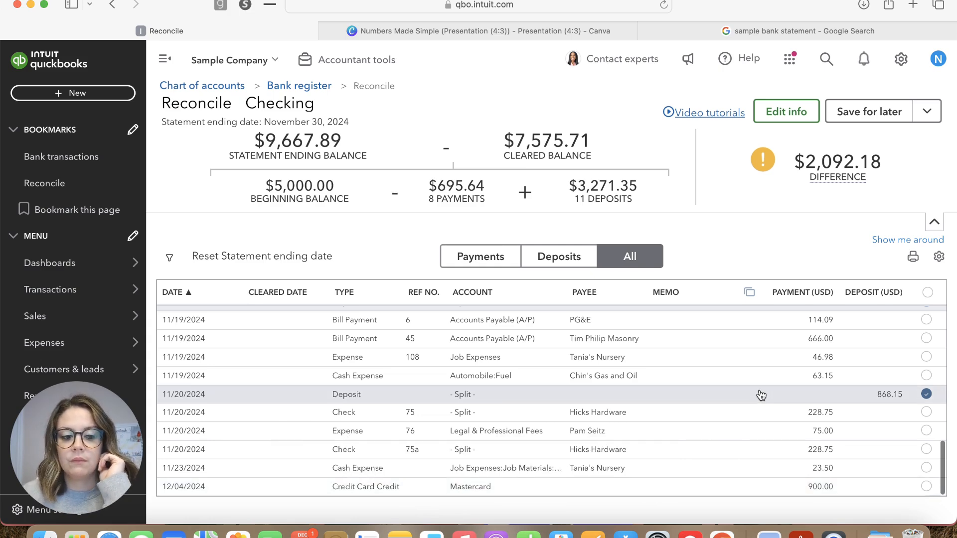
left_click(941, 305)
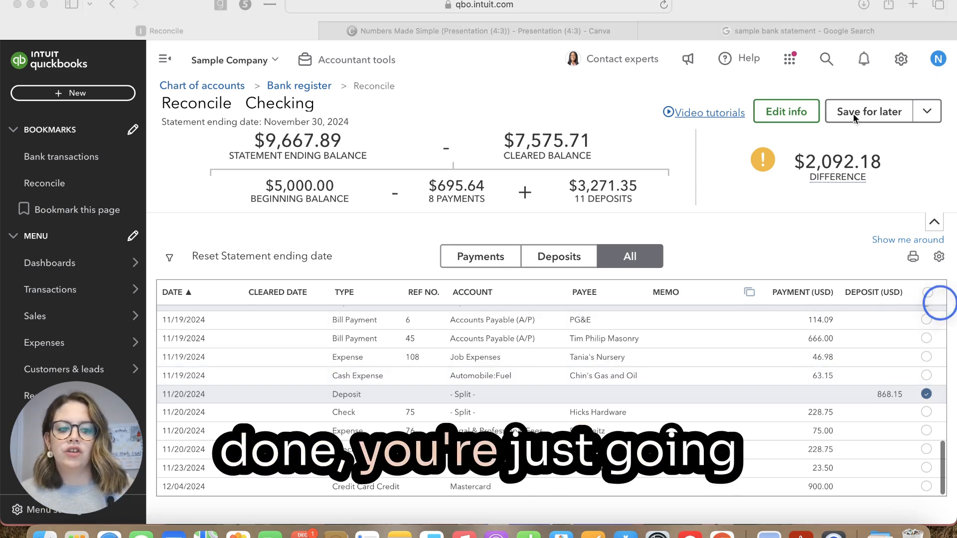
- Close the Checking reconciliation without saving and confirm discarding the changes
left_click(935, 110)
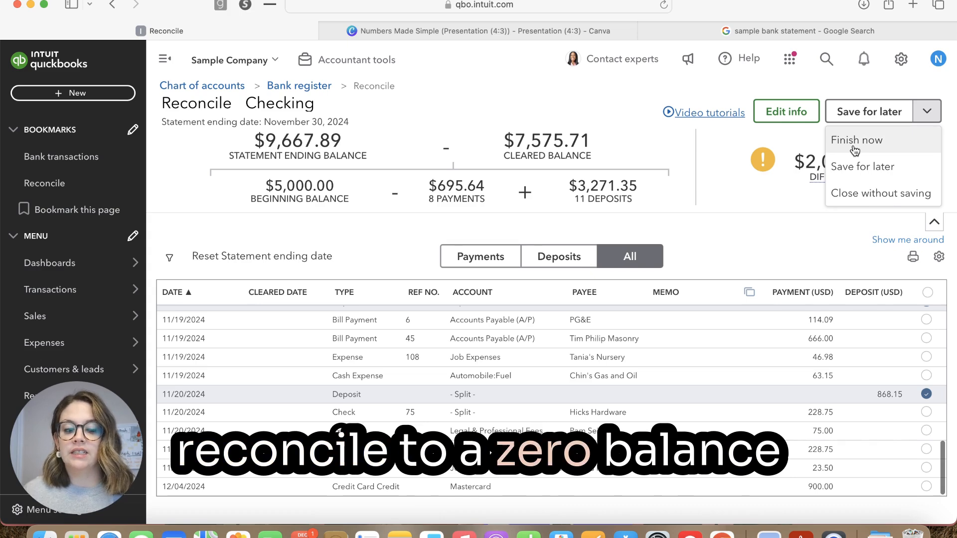
left_click(860, 194)
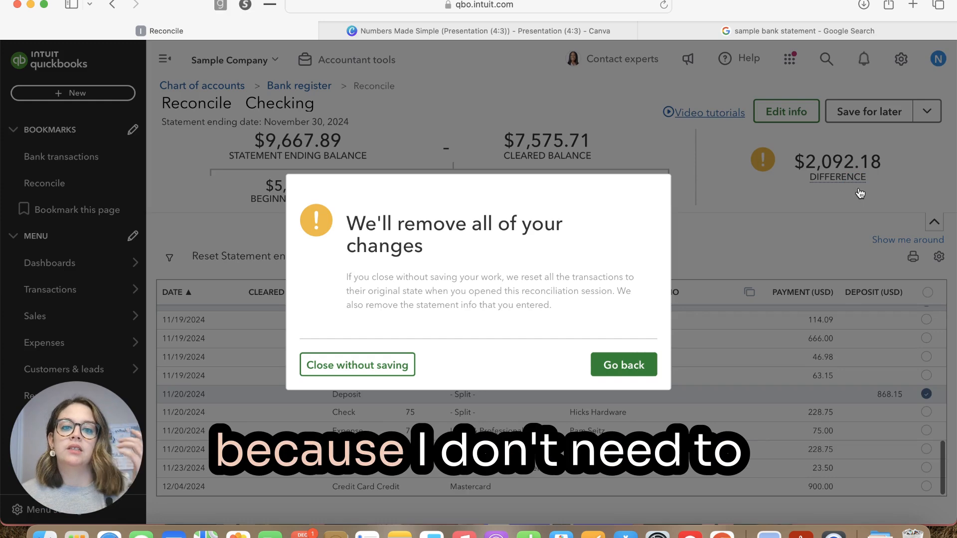
left_click(349, 365)
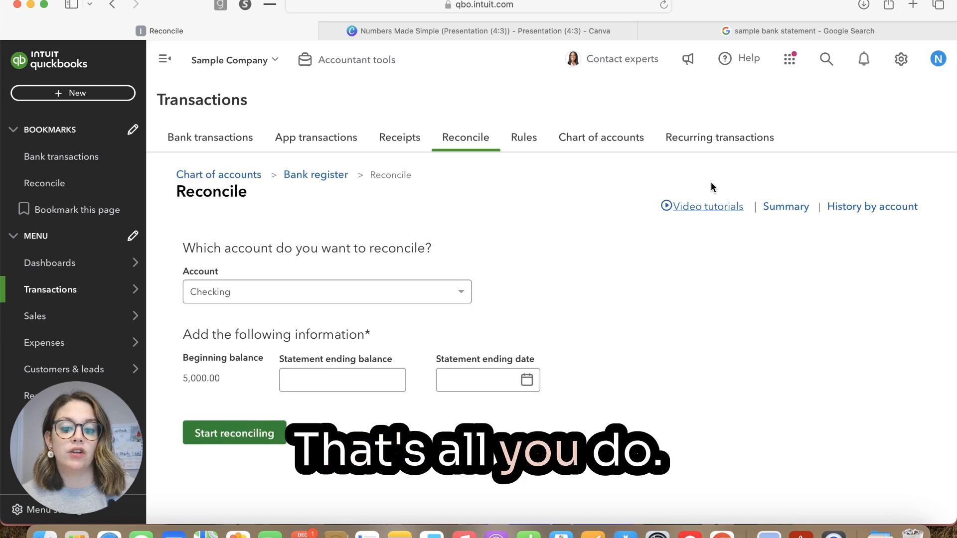
- Start reconciling the Savings account with a statement ending balance of 700.00 and an ending date of 11/30/2024
left_click(384, 297)
left_click(336, 343)
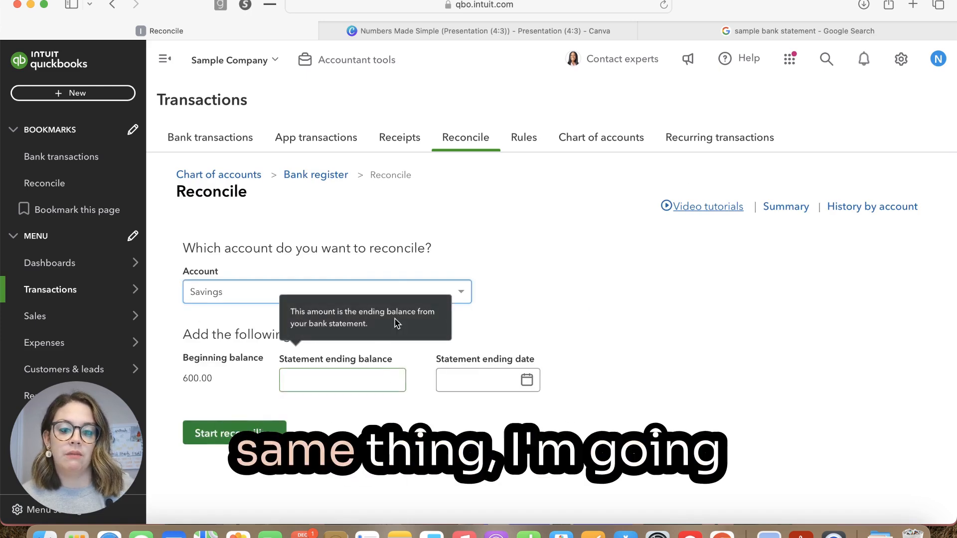
left_click(382, 379)
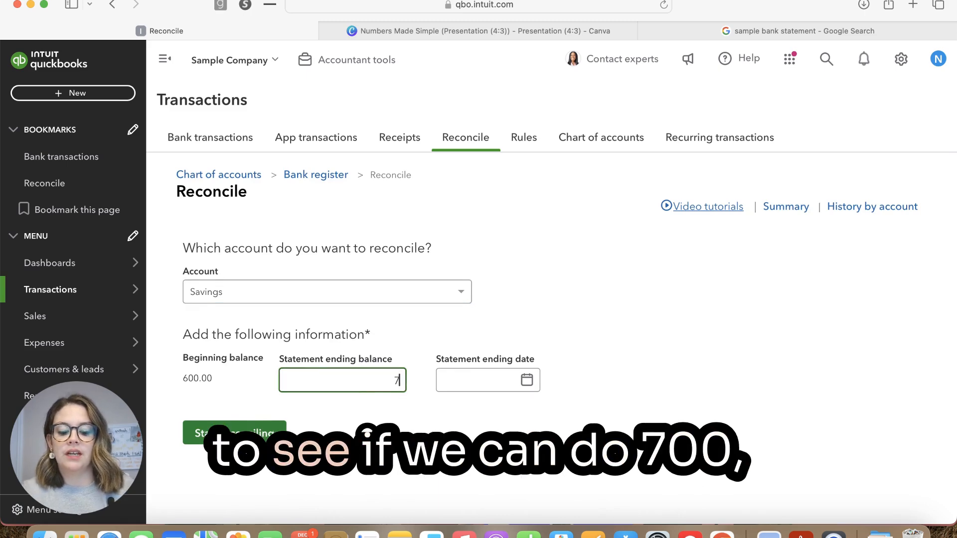
type("700")
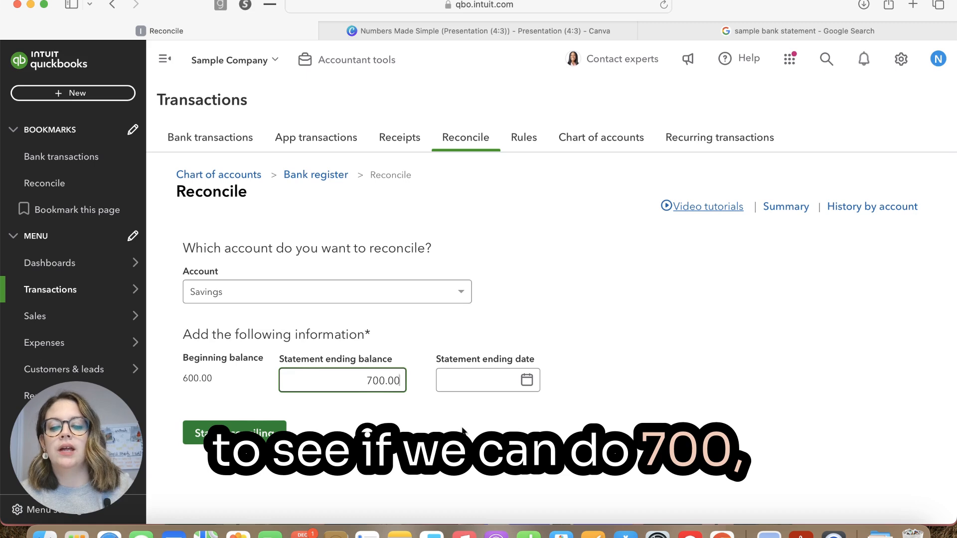
left_click(461, 381)
type("11/30/24")
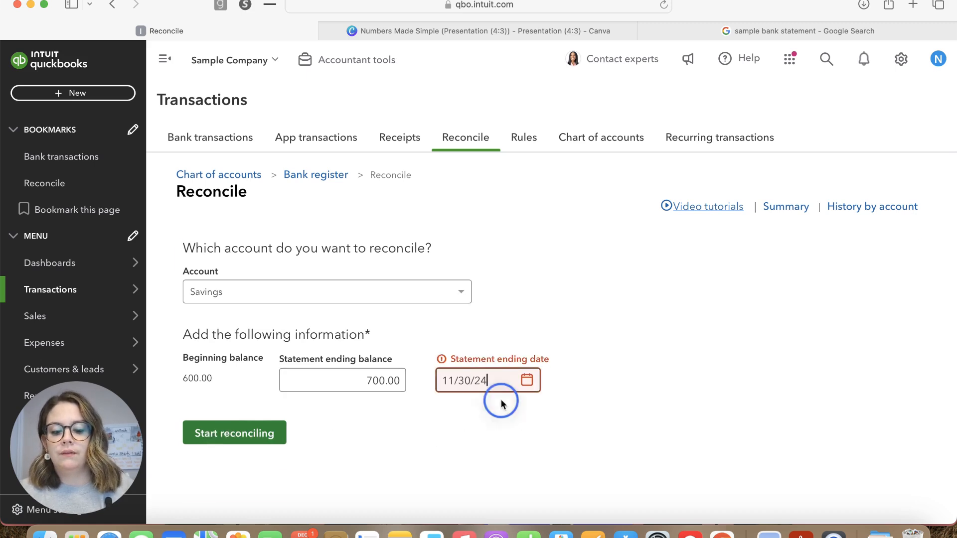
left_click(502, 404)
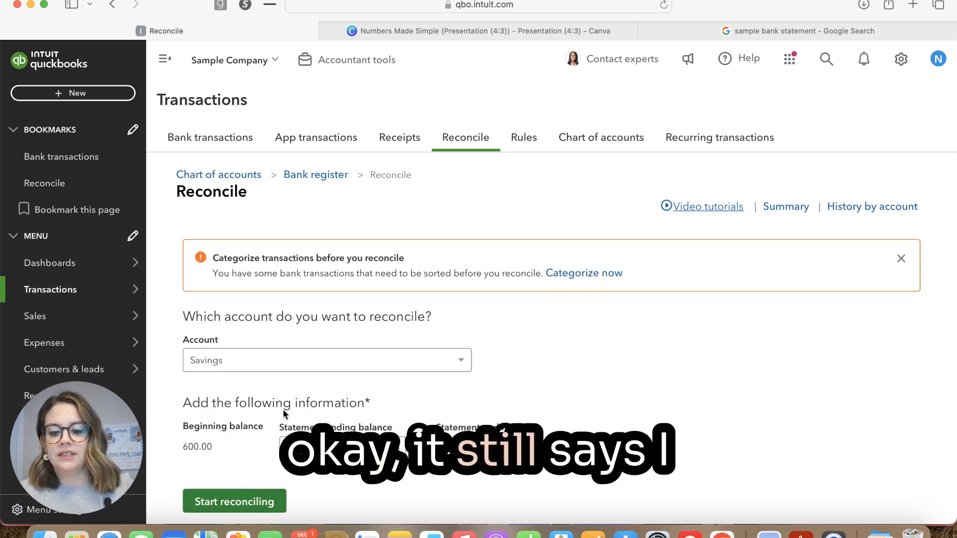
left_click(222, 508)
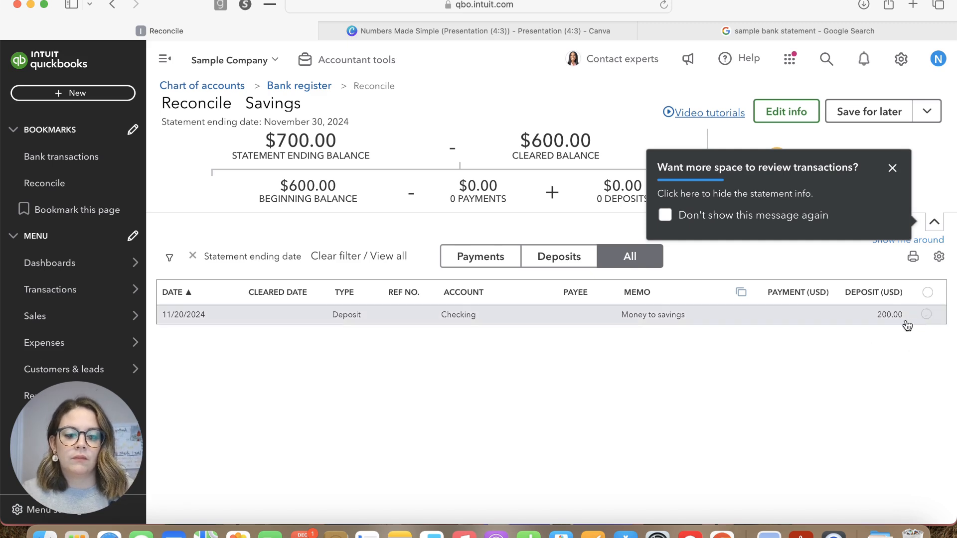
- Change the Savings statement ending balance to 800.00 and save the statement info
left_click(786, 111)
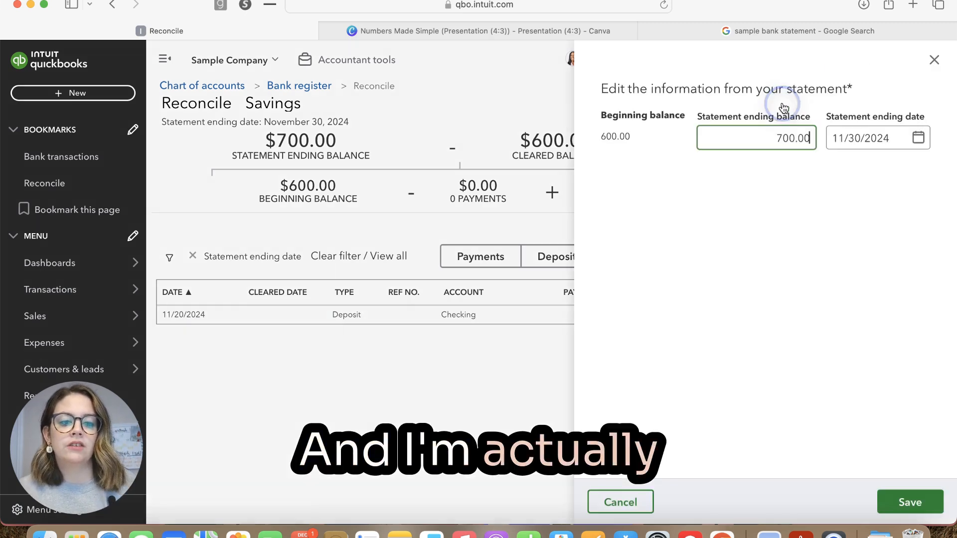
left_click(782, 139)
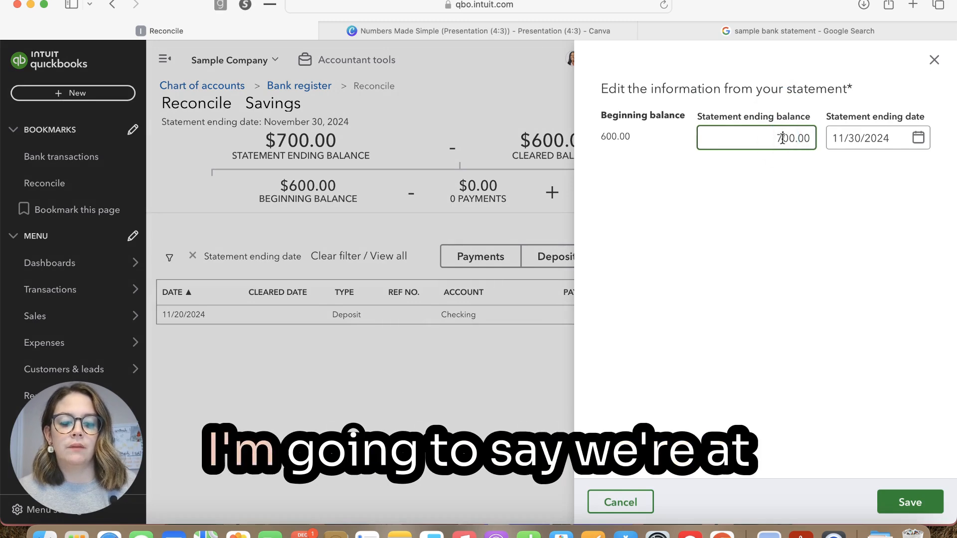
key("BackSpace")
type("8")
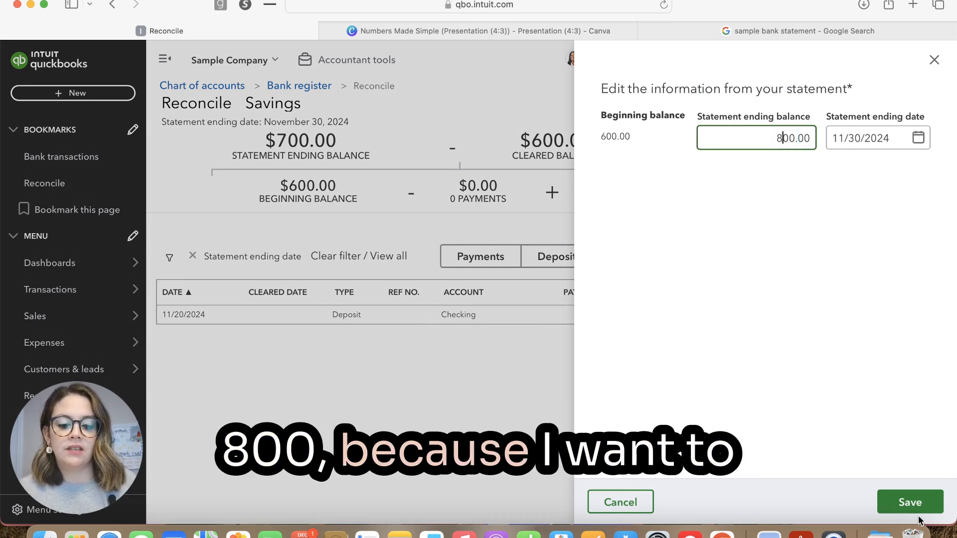
left_click(910, 502)
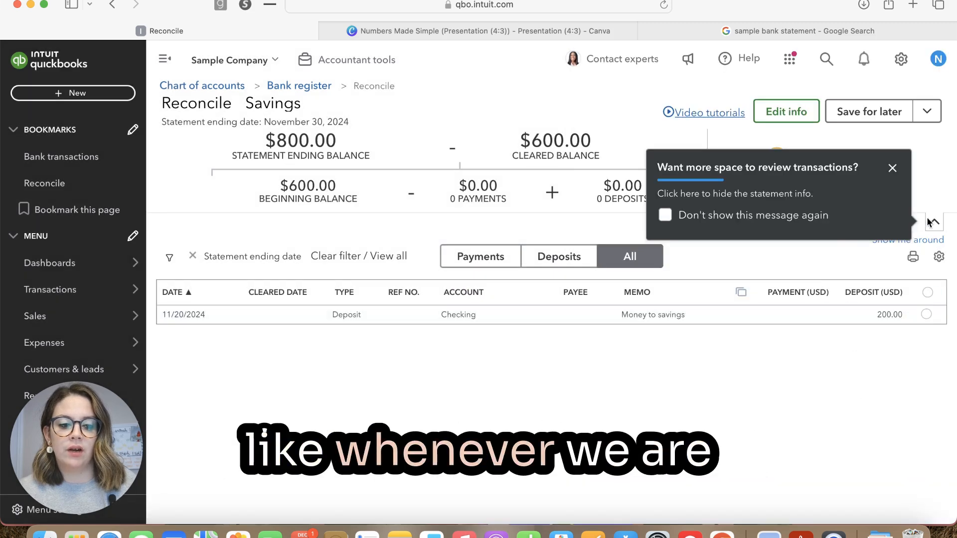
left_click(942, 221)
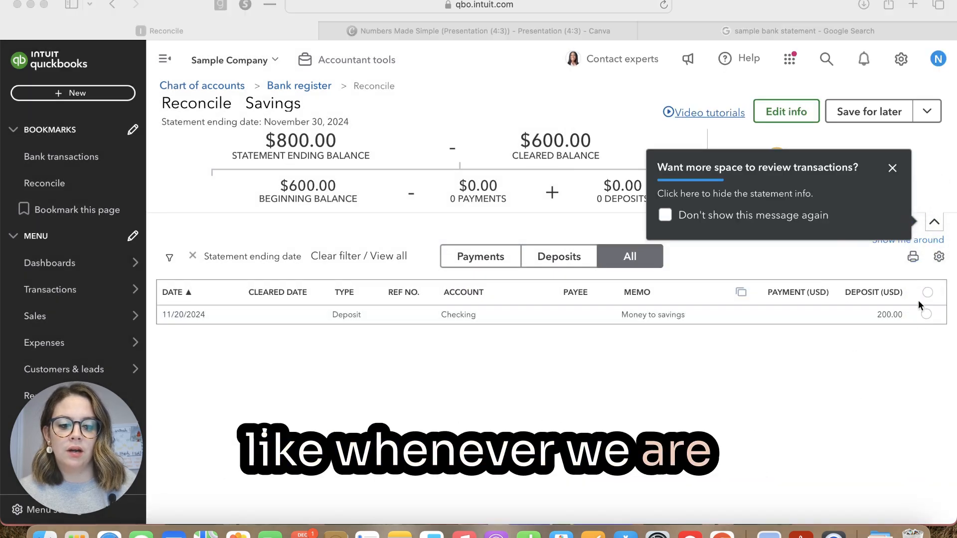
scroll(918, 325, "up", 1)
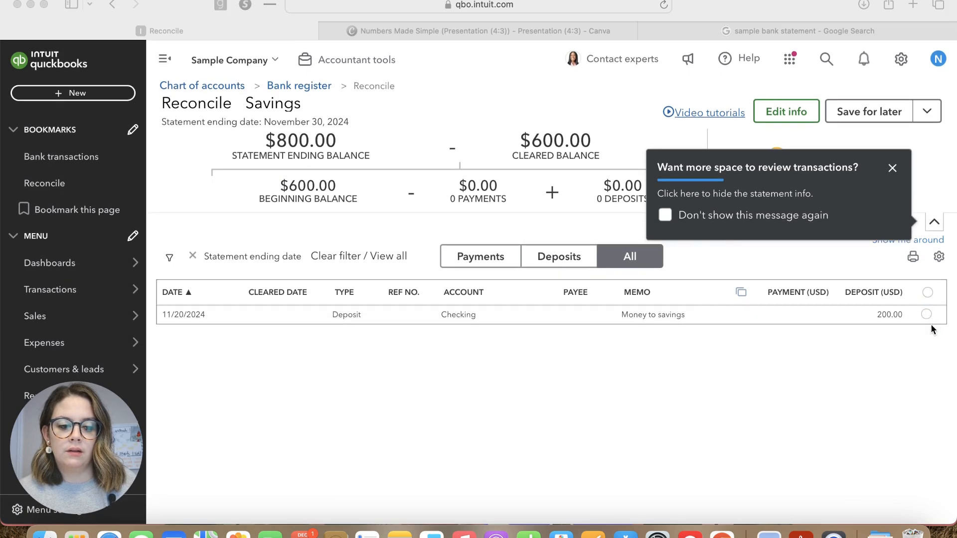
- Mark the 11/20/2024 "Money to savings" deposit as cleared in the Savings reconciliation
left_click(906, 318)
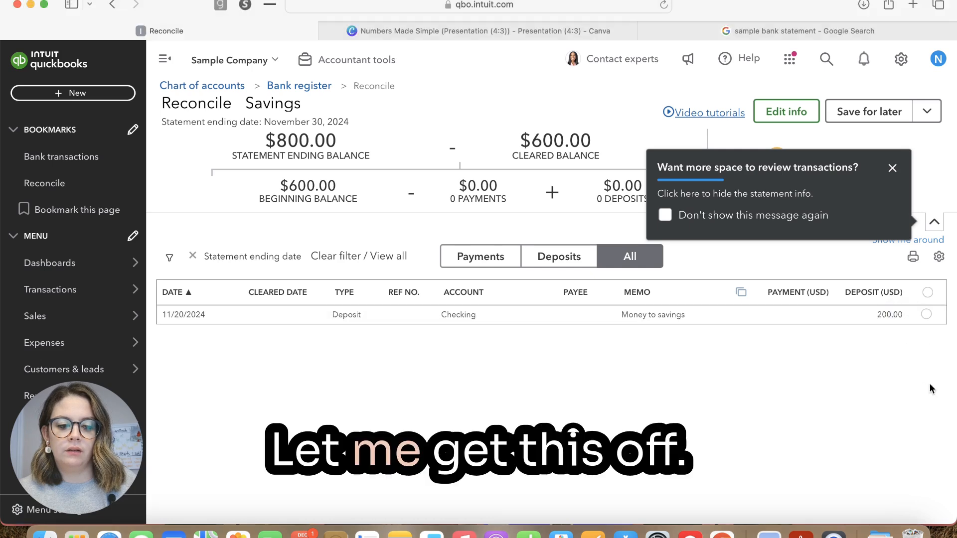
left_click(932, 317)
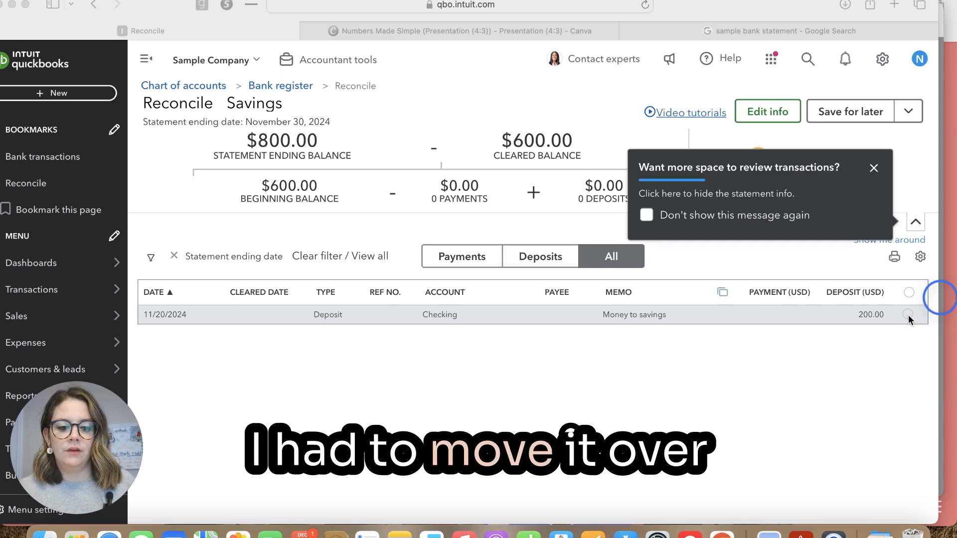
left_click(909, 317)
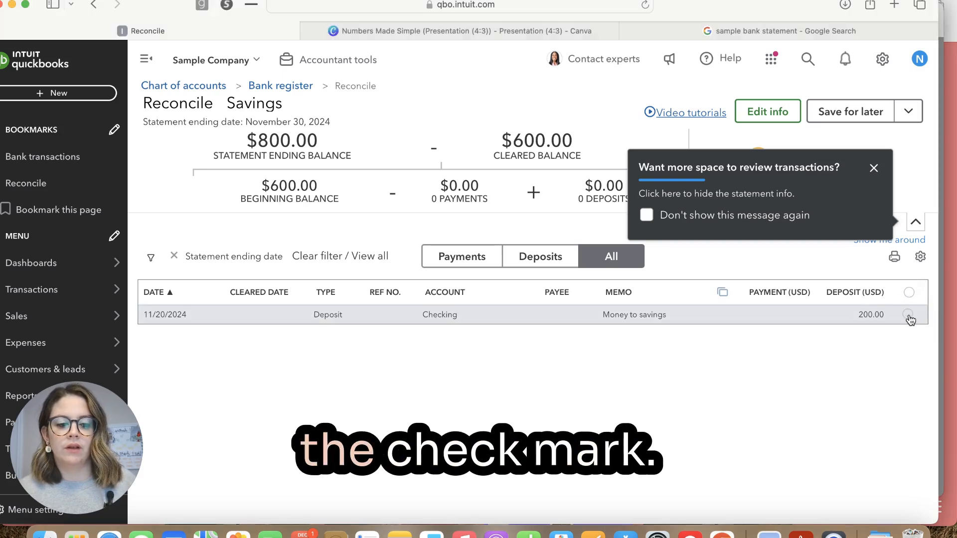
left_click(909, 315)
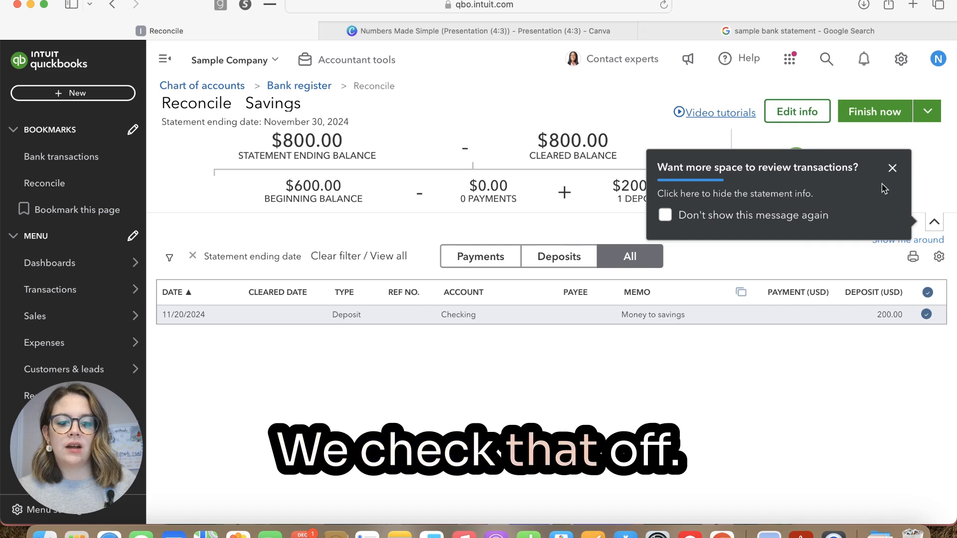
- Dismiss the two on-screen tips, finish the Savings reconciliation and close its completion message
left_click(892, 168)
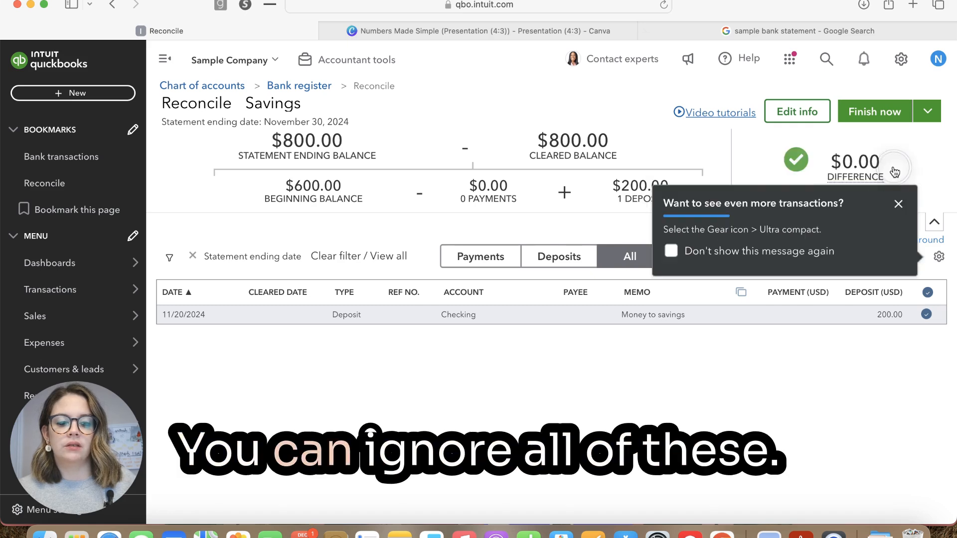
left_click(898, 204)
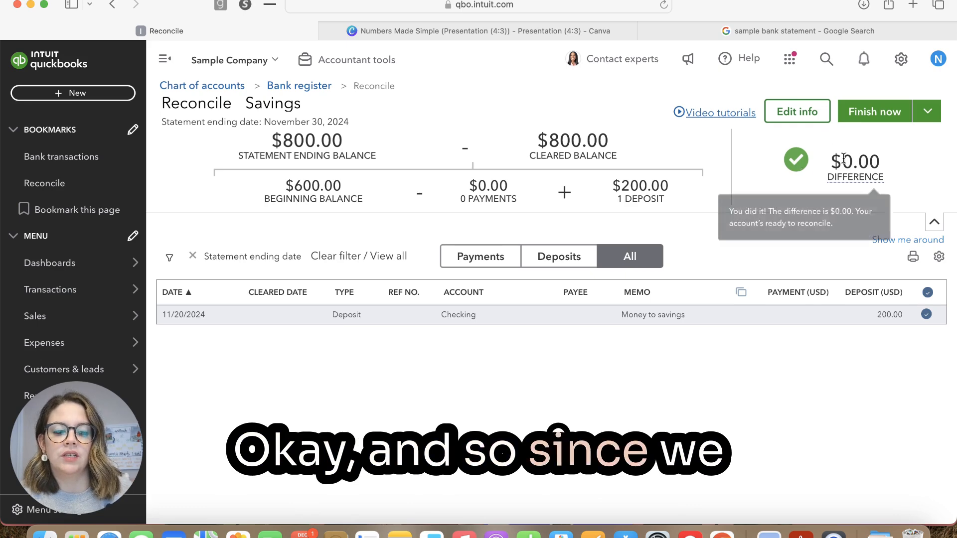
left_click(868, 123)
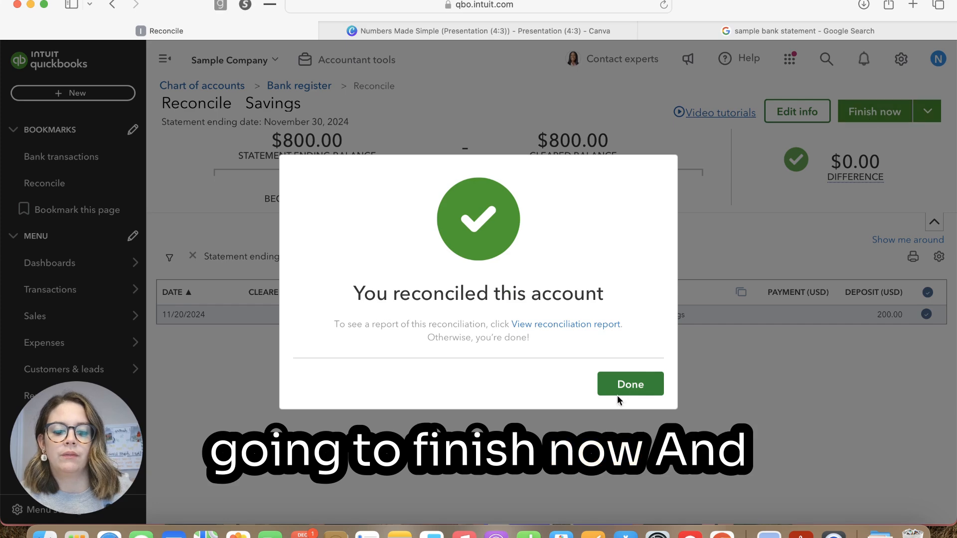
left_click(617, 394)
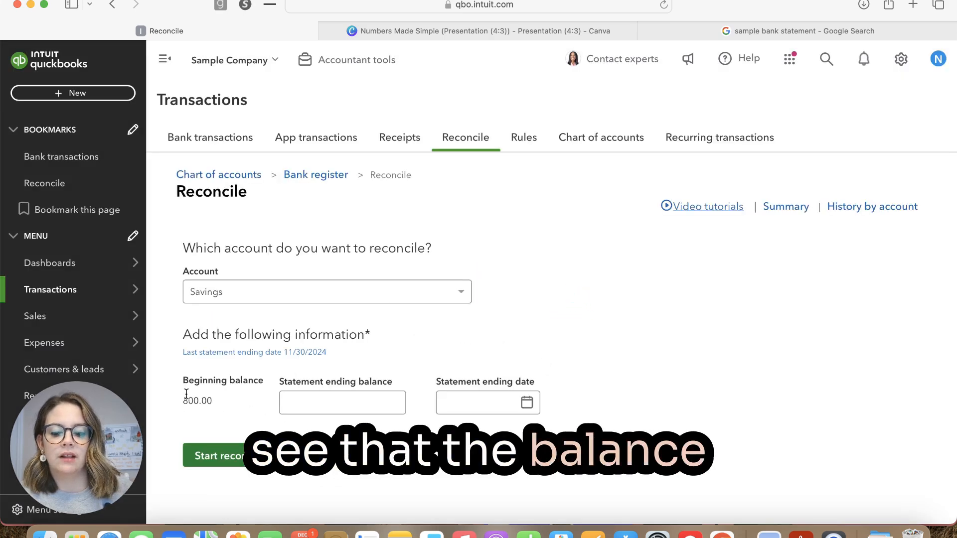
- Open the Savings reconciliation report for the last statement ending 11/30/2024 and review its summary and cleared deposit details
mouse_move(246, 376)
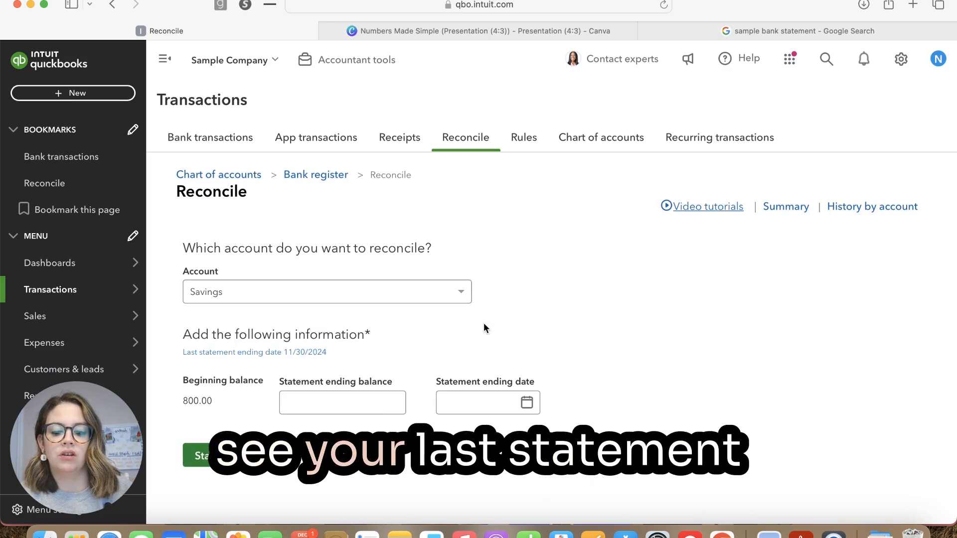
left_click(301, 353)
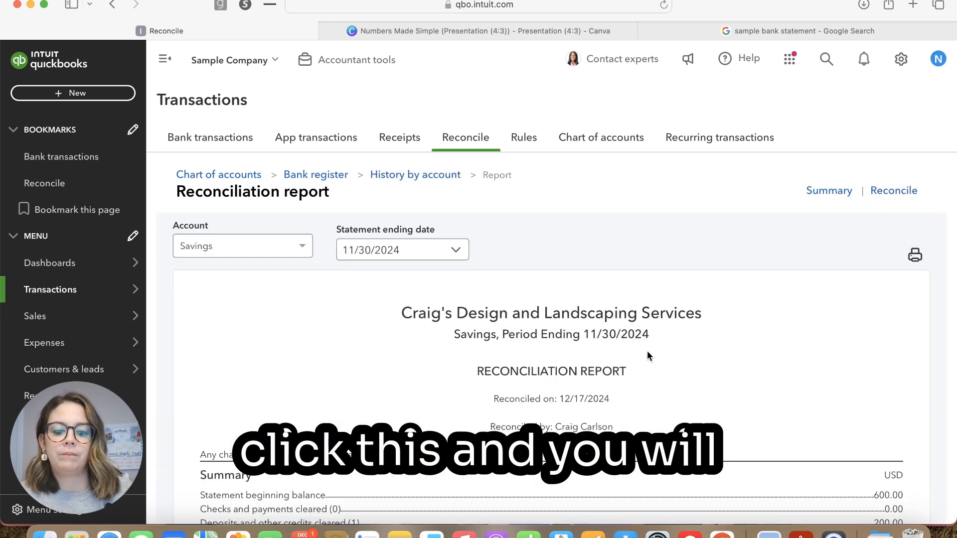
scroll(648, 351, "down", 5)
scroll(648, 356, "down", 2)
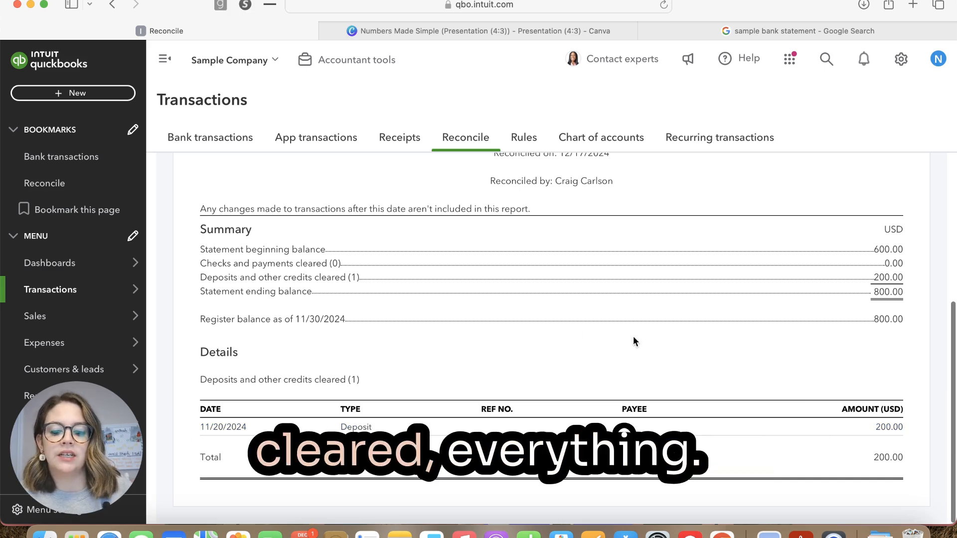
scroll(765, 371, "up", 1)
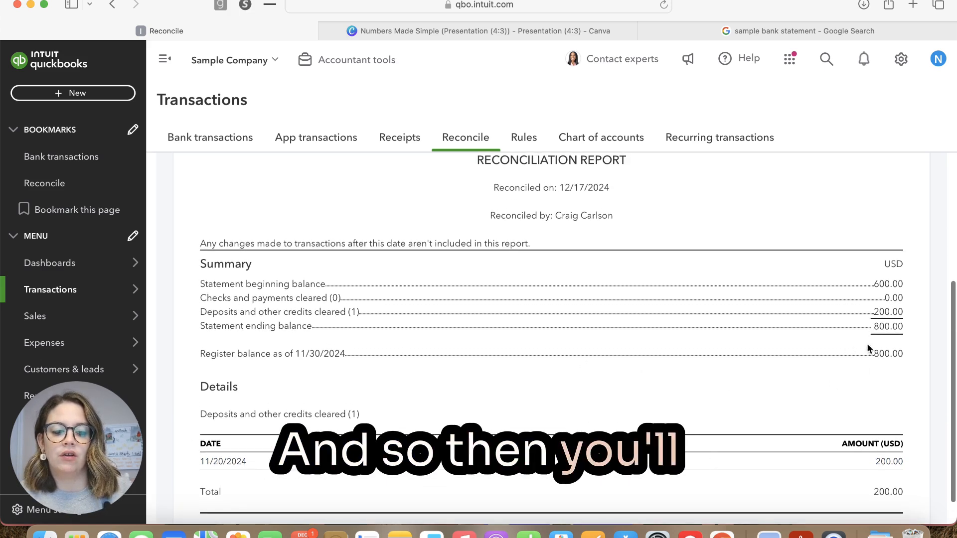